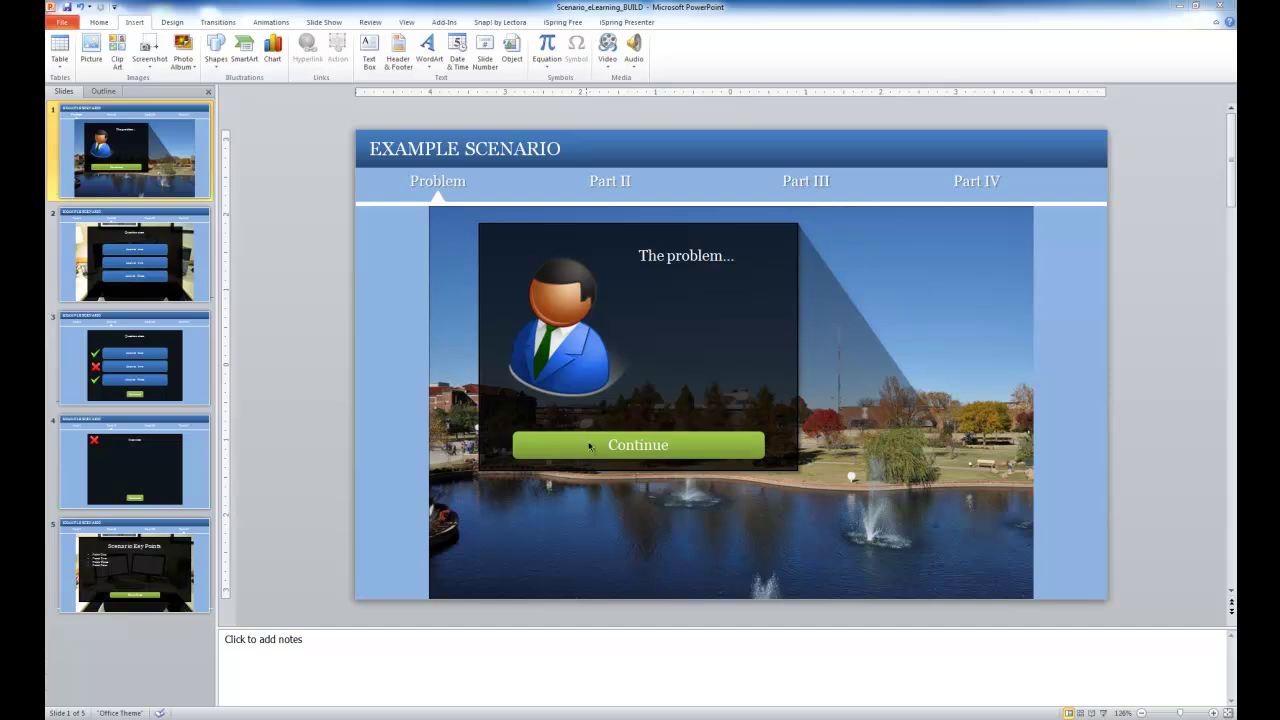
Step: Hyperlink slide 1's Continue button to '2. Slide 2' under Place in This Document
{"action": "left_click", "coordinate": [710, 444]}
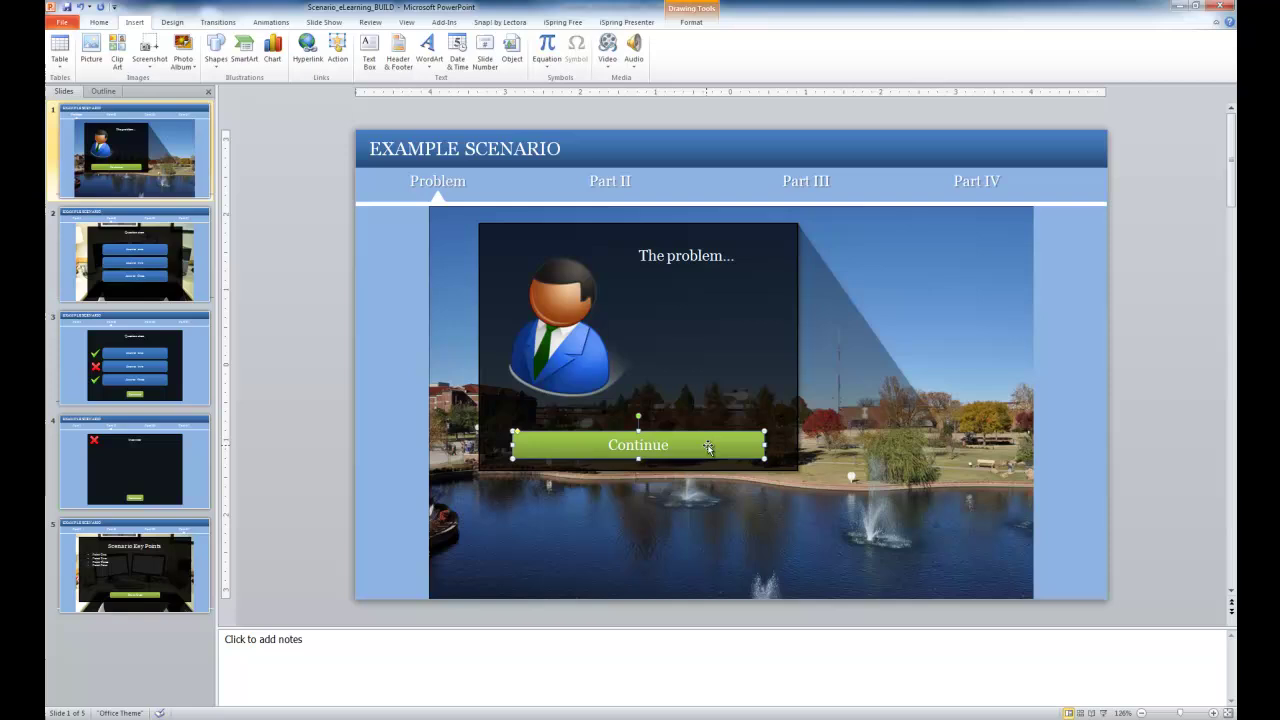
{"action": "right_click", "coordinate": [710, 448]}
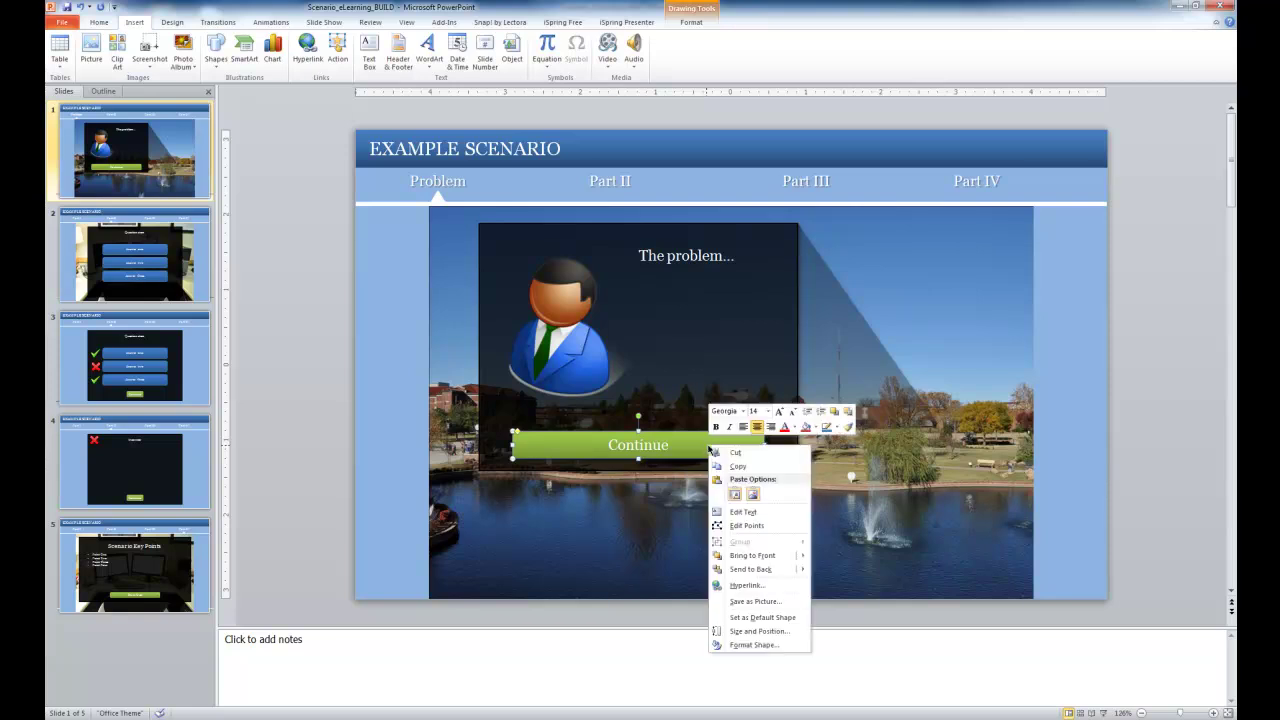
{"action": "left_click", "coordinate": [745, 587]}
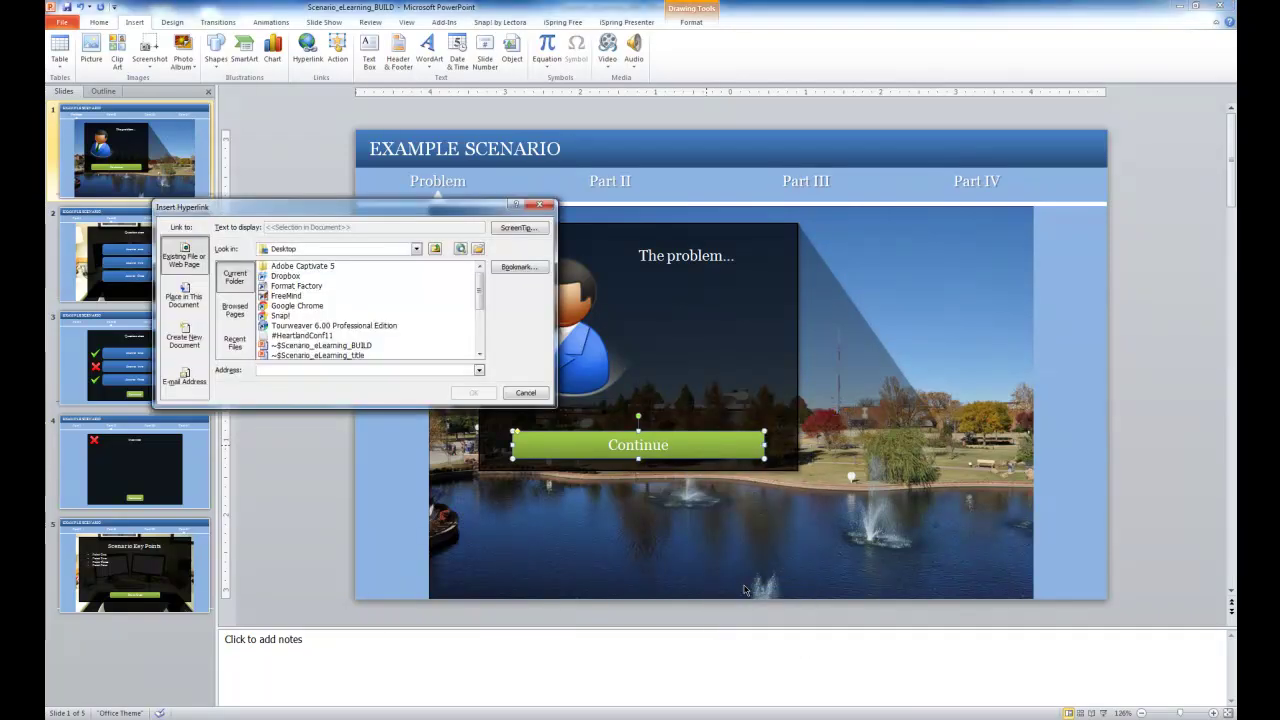
{"action": "left_click_drag", "start_coordinate": [373, 205], "coordinate": [377, 208]}
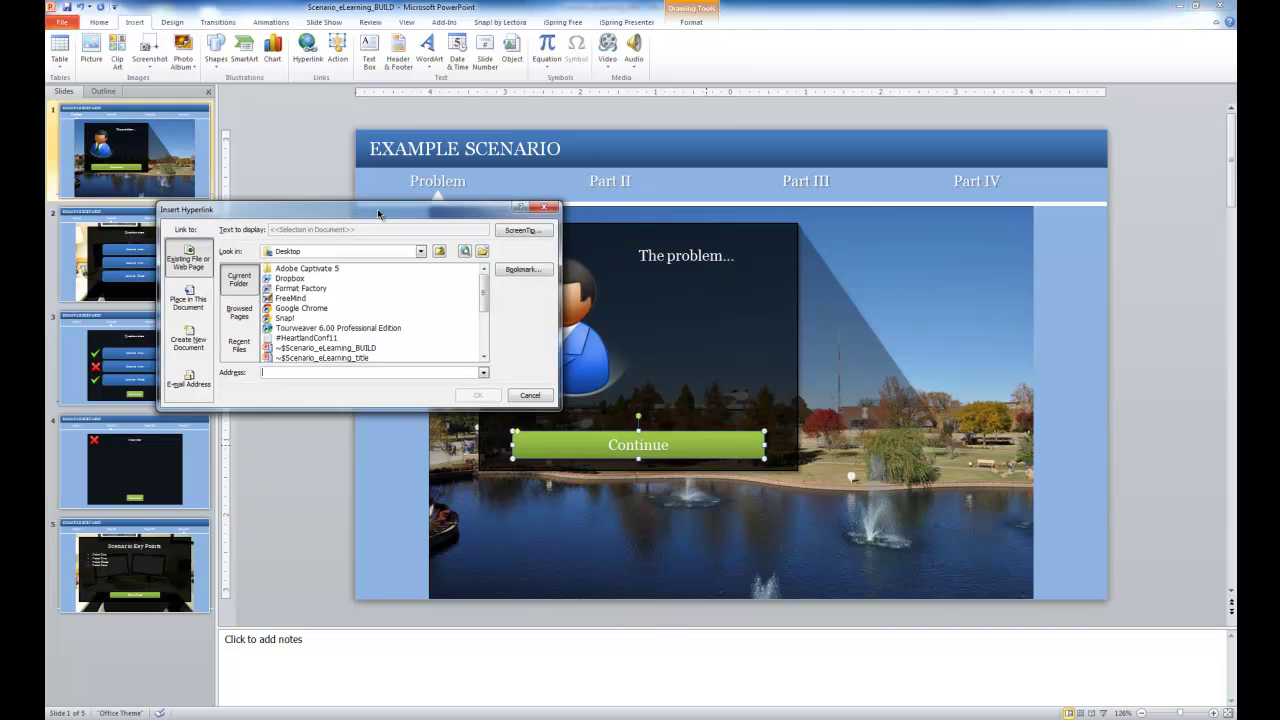
{"action": "left_click", "coordinate": [185, 305]}
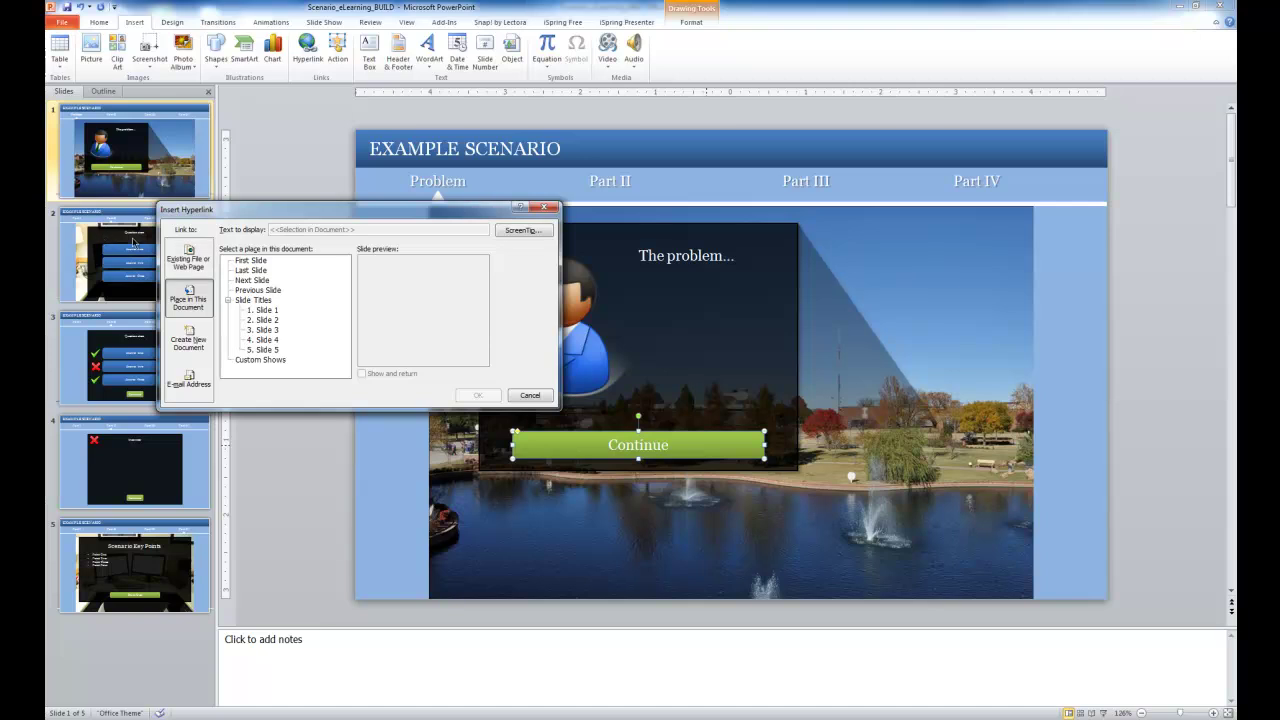
{"action": "left_click", "coordinate": [253, 281]}
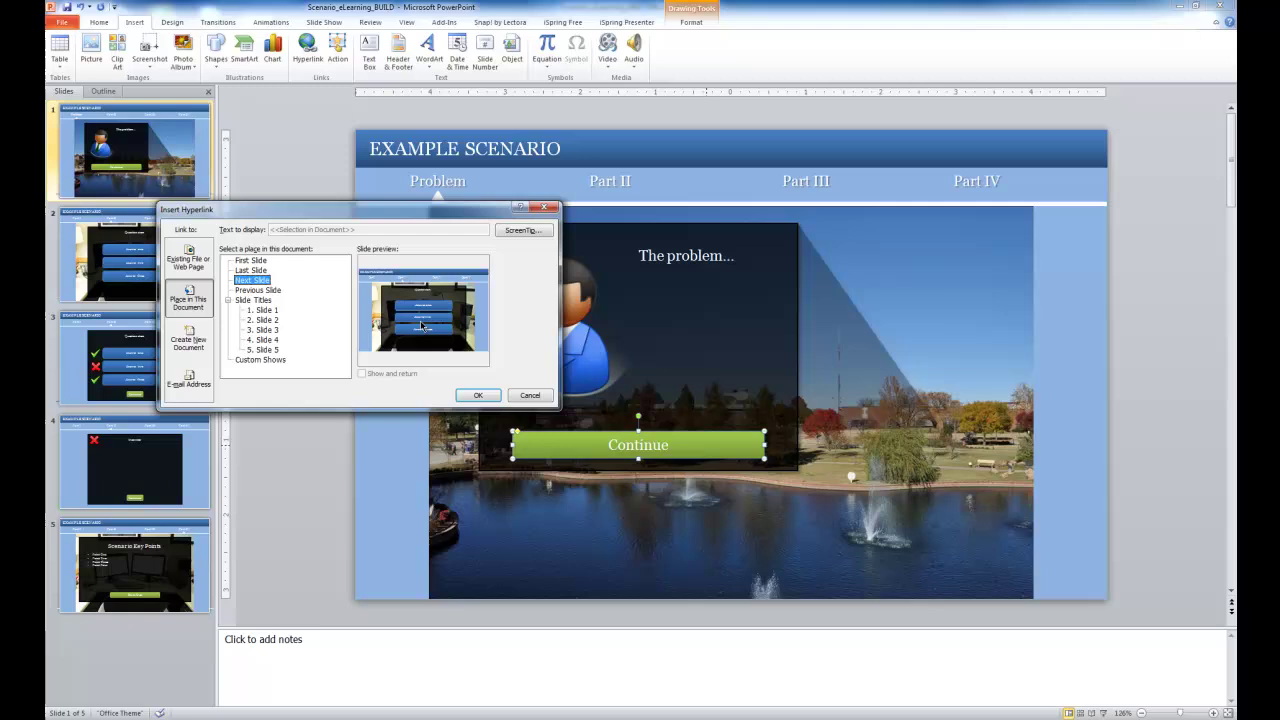
{"action": "left_click", "coordinate": [263, 321]}
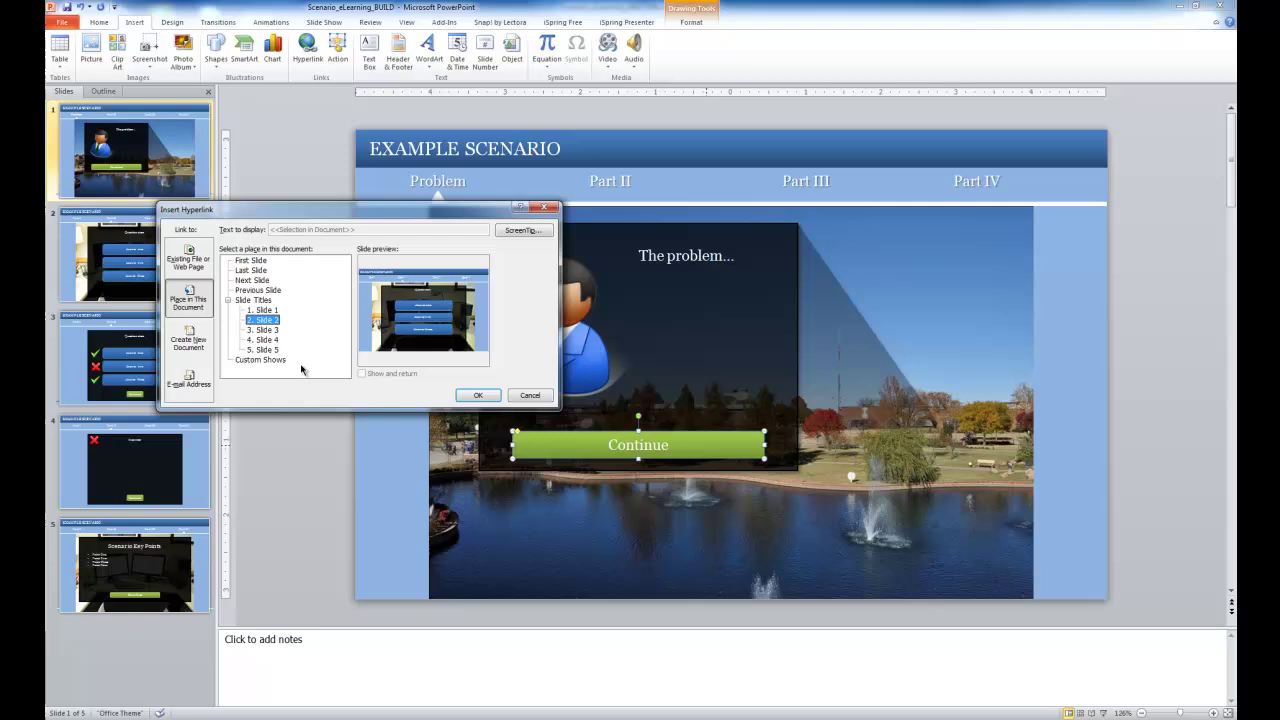
{"action": "left_click", "coordinate": [474, 395]}
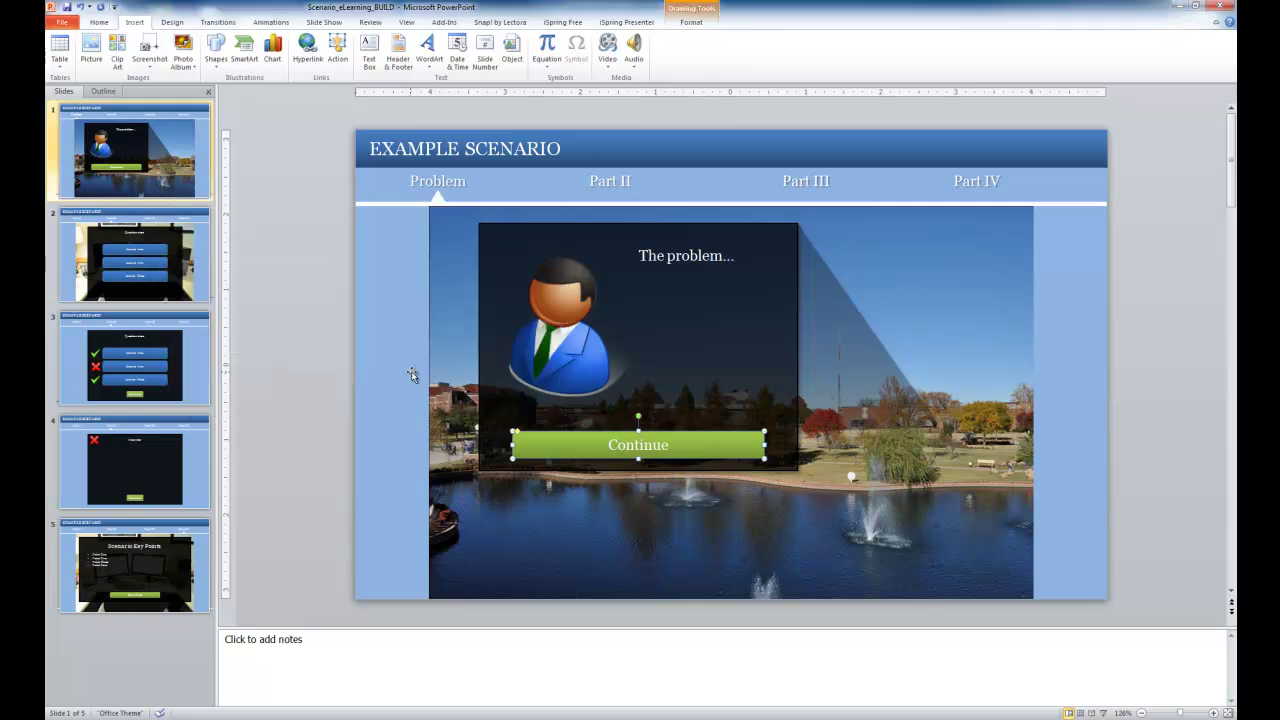
Step: On slide 2, check that Answer one's hyperlink still targets '3. Slide 3' and keep it
{"action": "left_click", "coordinate": [143, 242]}
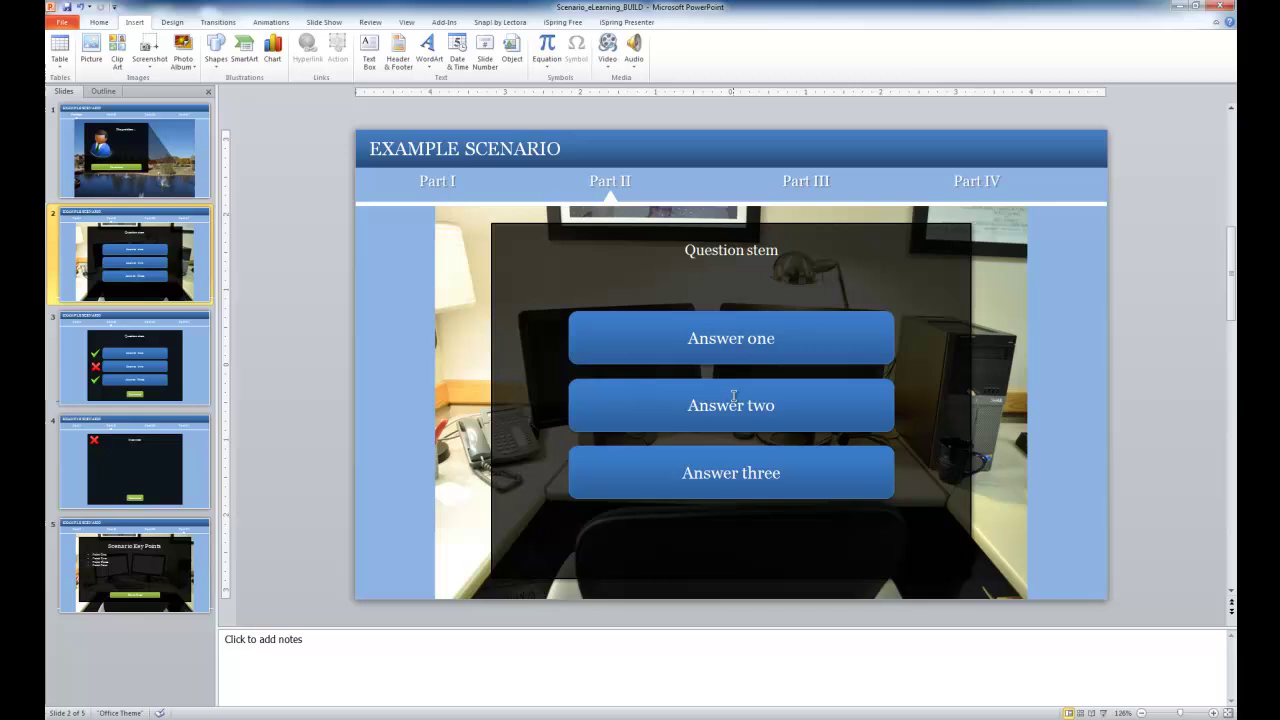
{"action": "left_click", "coordinate": [723, 315]}
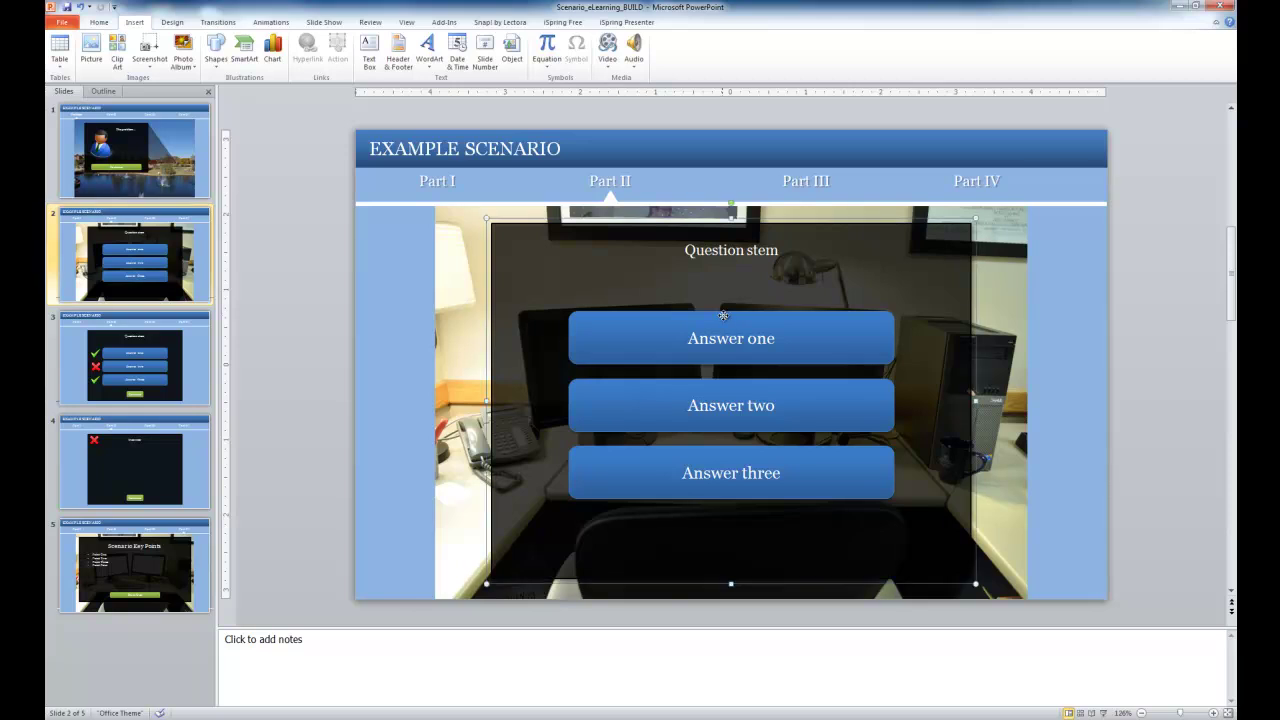
{"action": "left_click", "coordinate": [723, 315]}
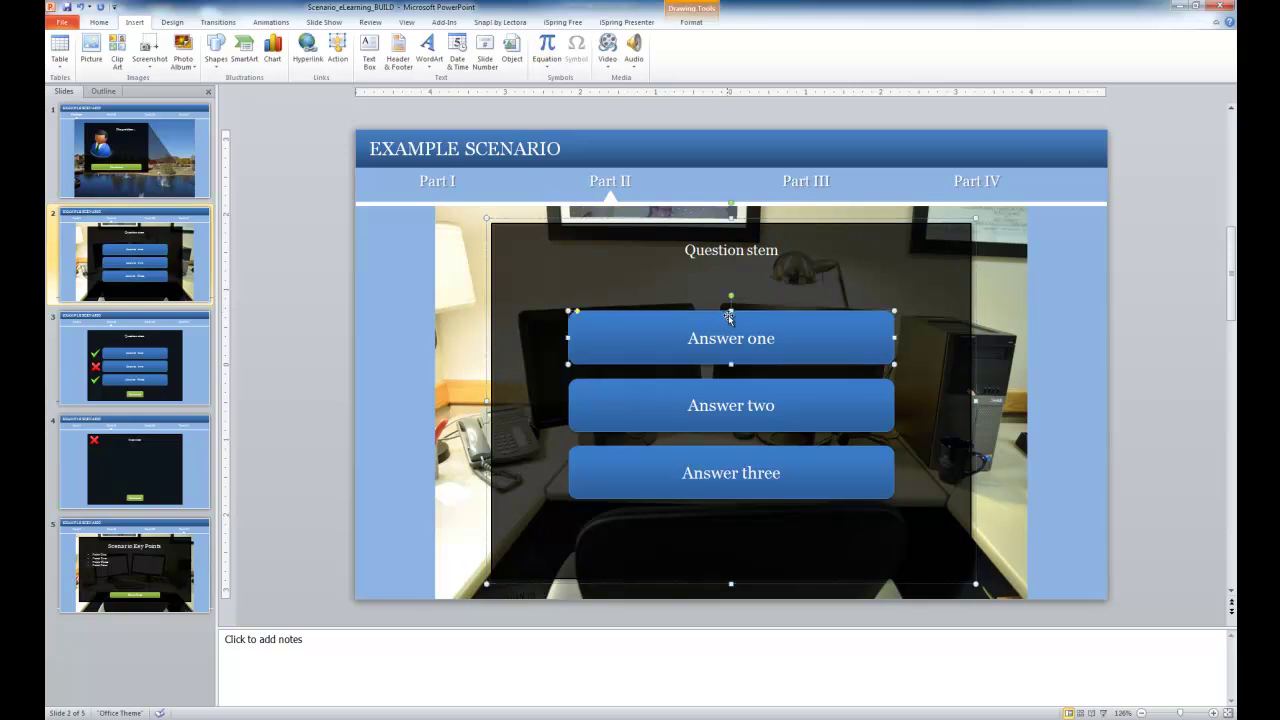
{"action": "right_click", "coordinate": [729, 317]}
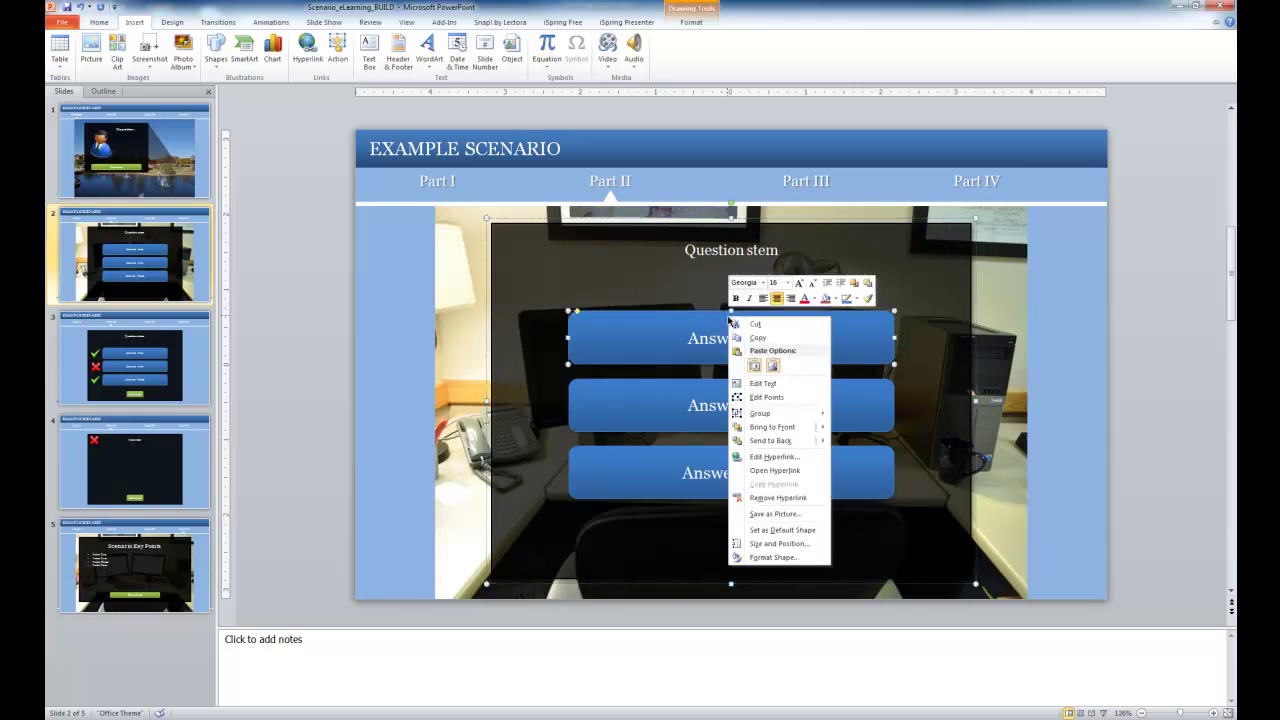
{"action": "left_click", "coordinate": [771, 457]}
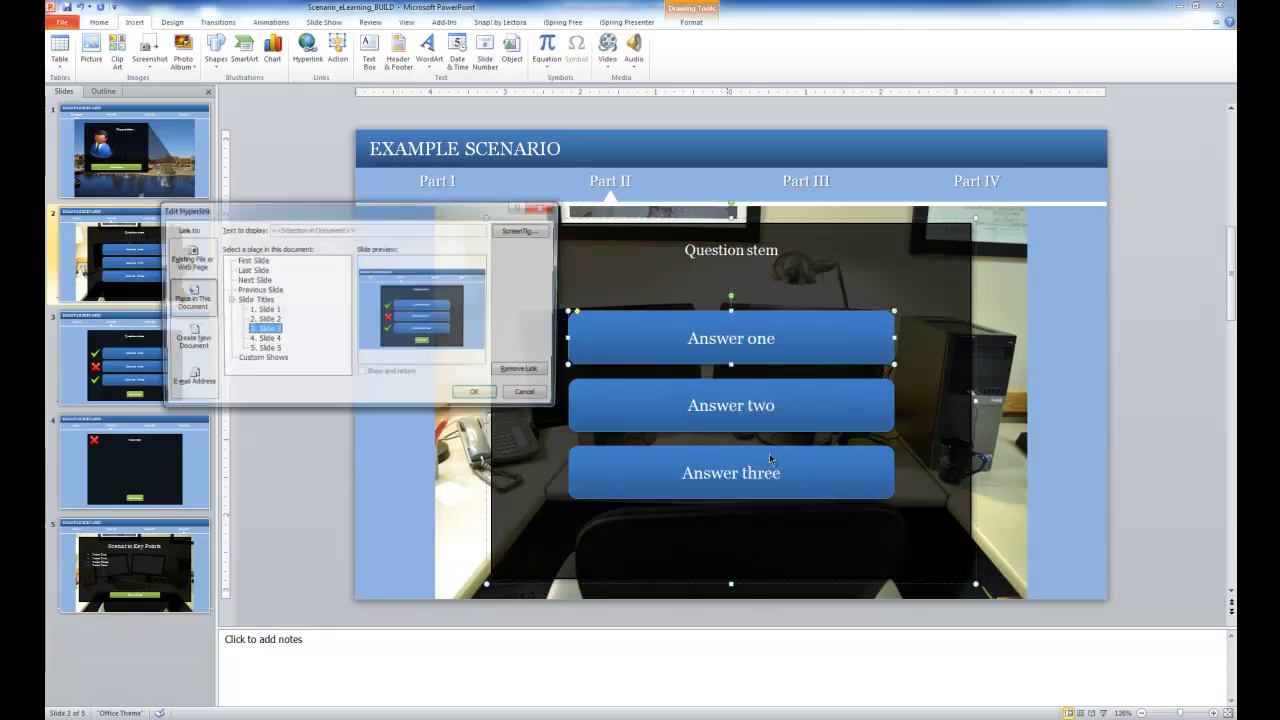
{"action": "left_click_drag", "start_coordinate": [331, 213], "coordinate": [441, 157]}
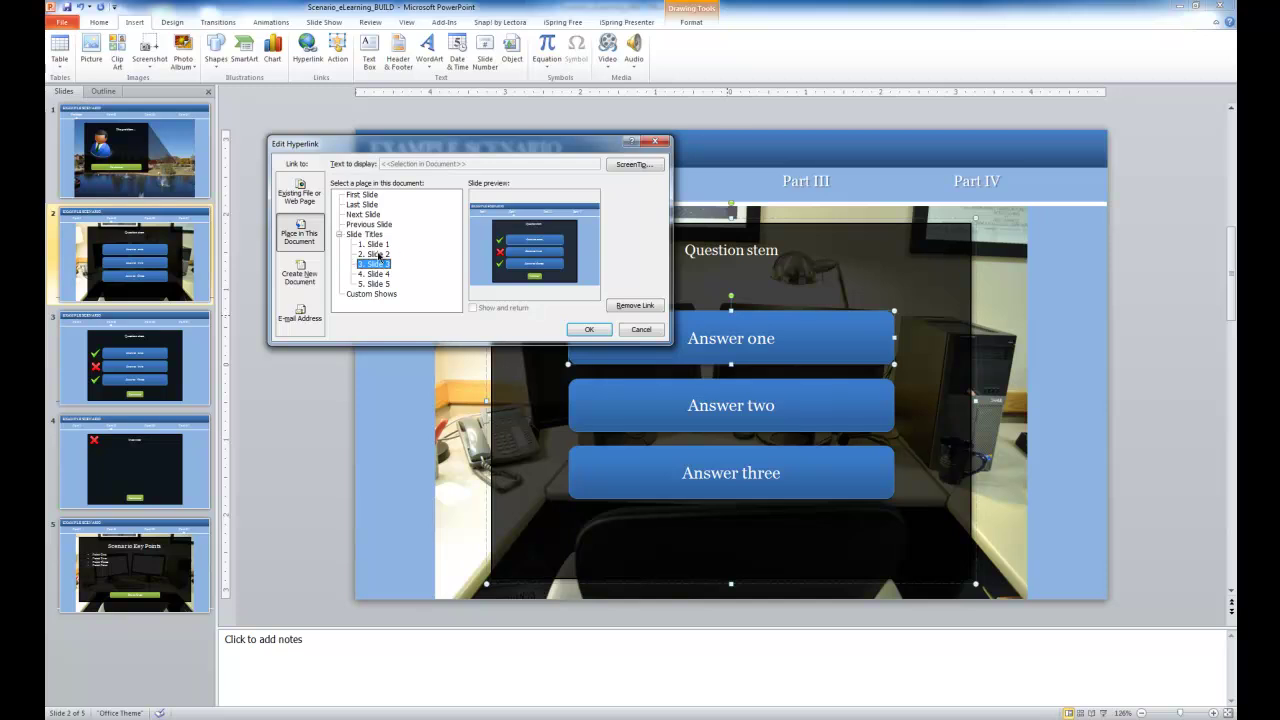
{"action": "left_click", "coordinate": [305, 235]}
{"action": "left_click", "coordinate": [591, 330]}
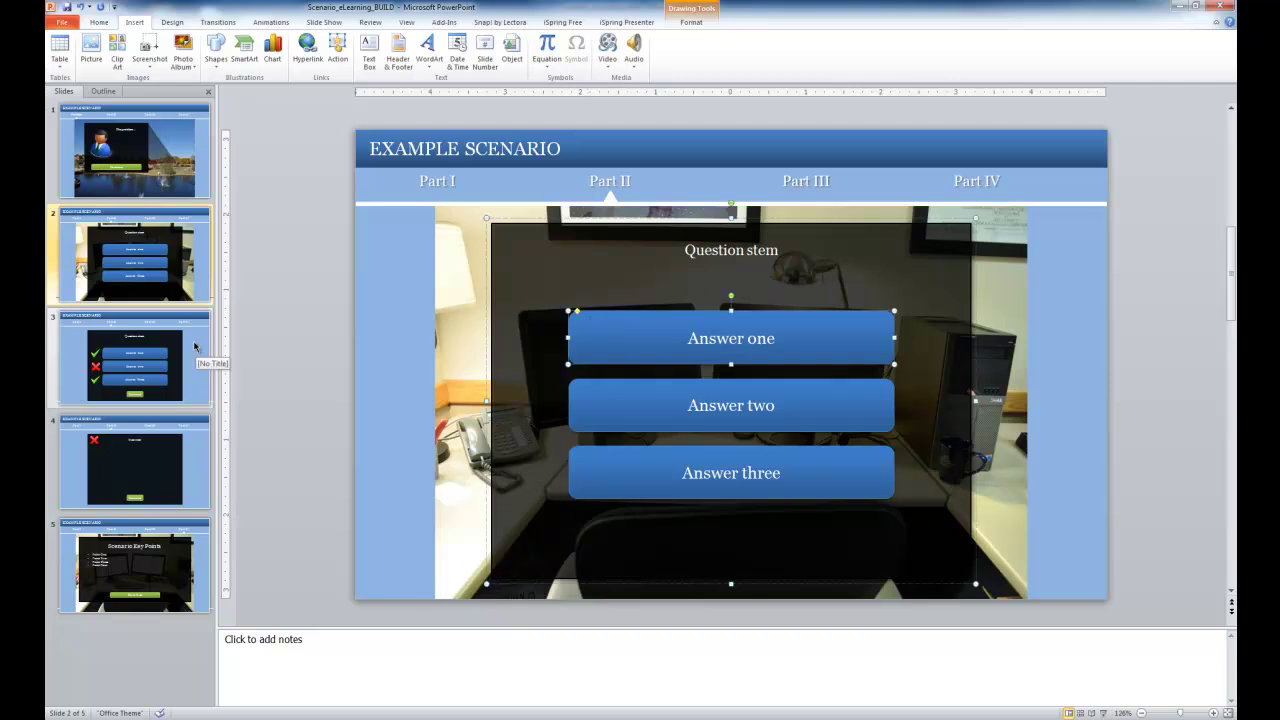
Step: Retarget slide 2's Answer two hyperlink from slide 3 to '4. Slide 4'
{"action": "left_click", "coordinate": [140, 366]}
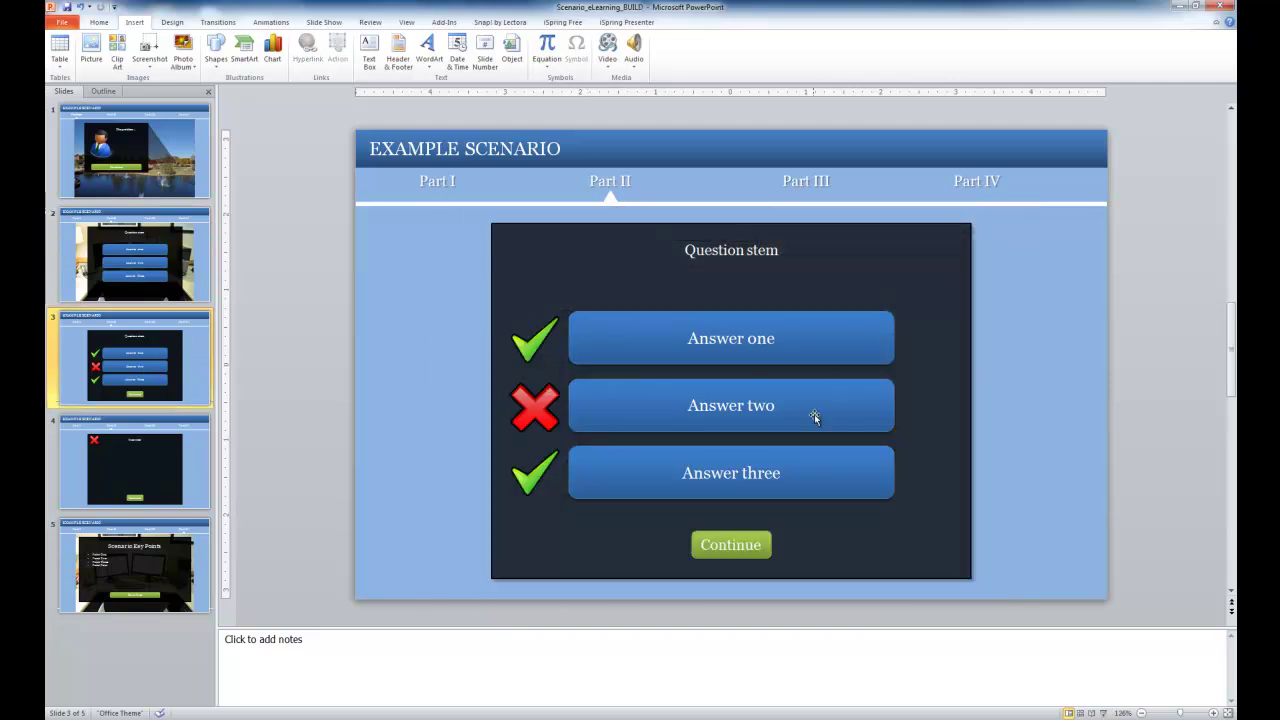
{"action": "left_click", "coordinate": [176, 281]}
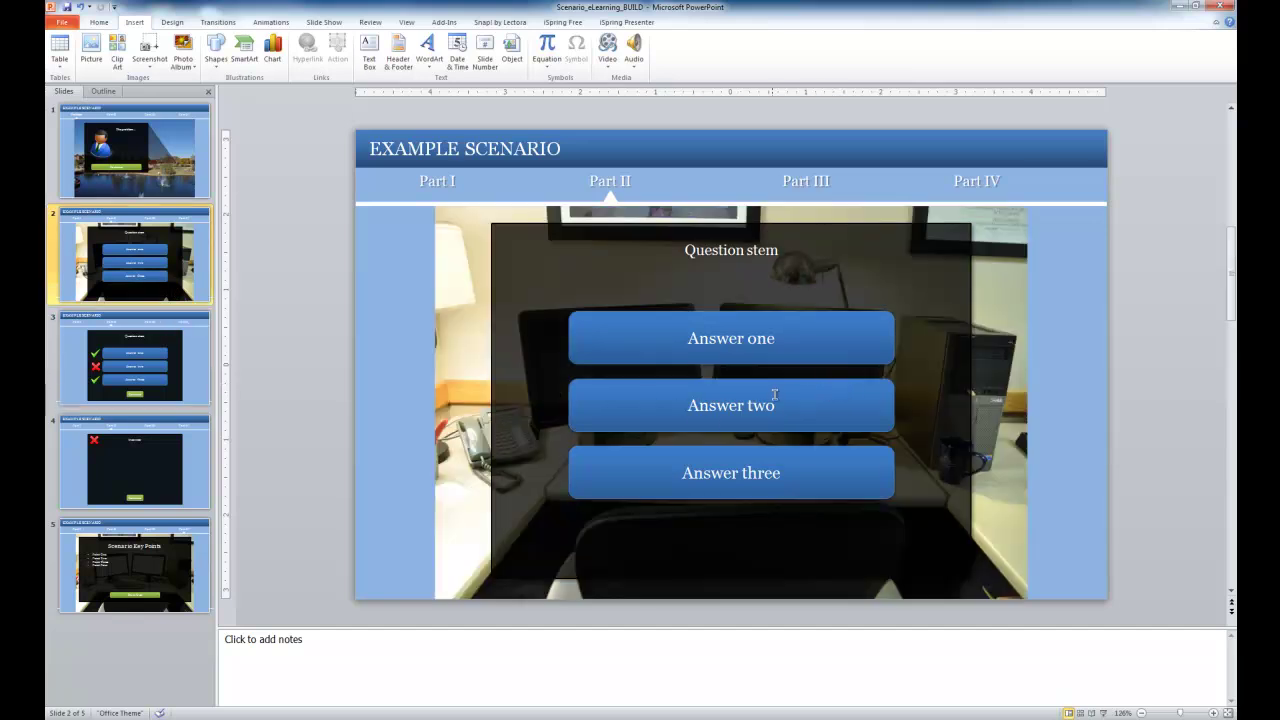
{"action": "left_click", "coordinate": [741, 388]}
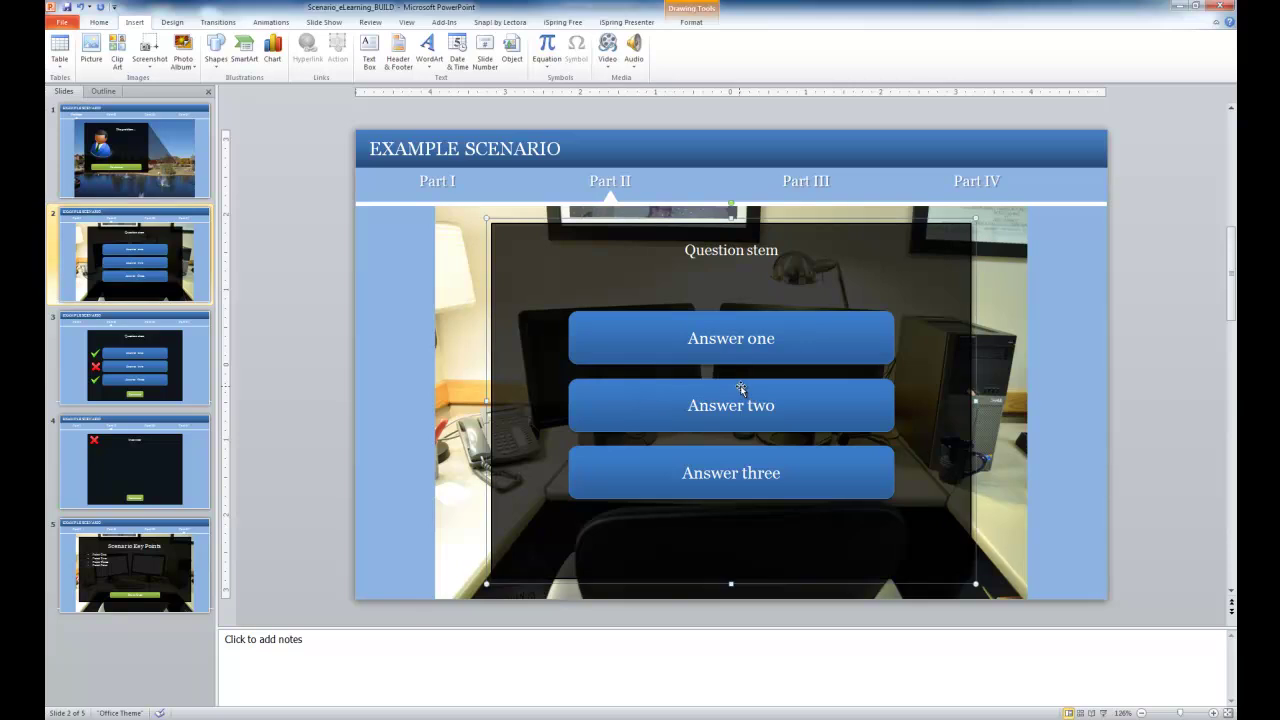
{"action": "left_click", "coordinate": [741, 388]}
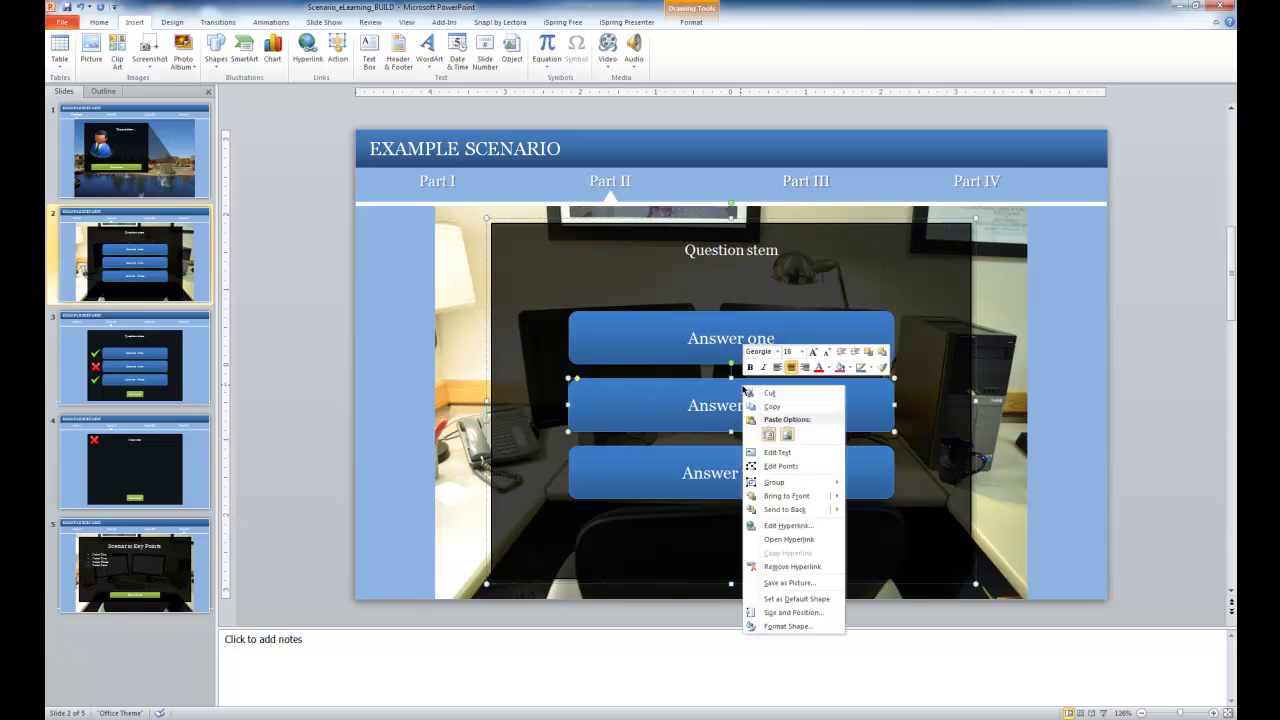
{"action": "right_click", "coordinate": [741, 388]}
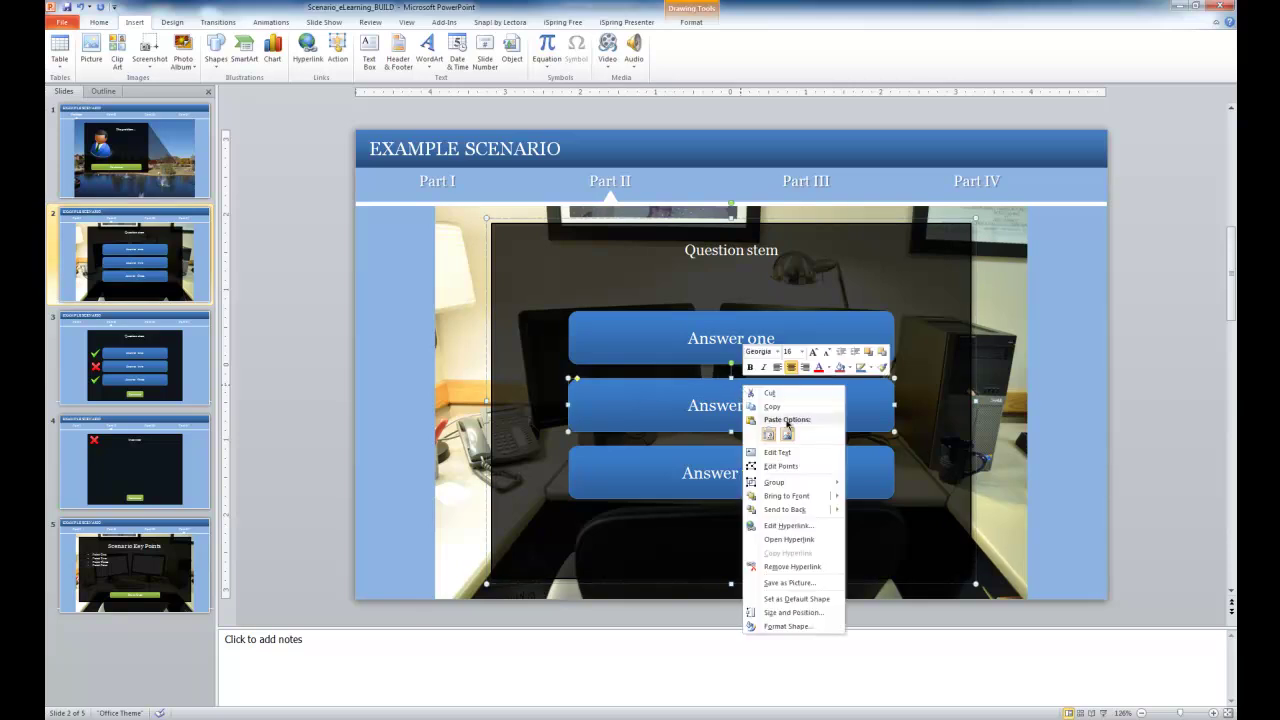
{"action": "left_click", "coordinate": [798, 526]}
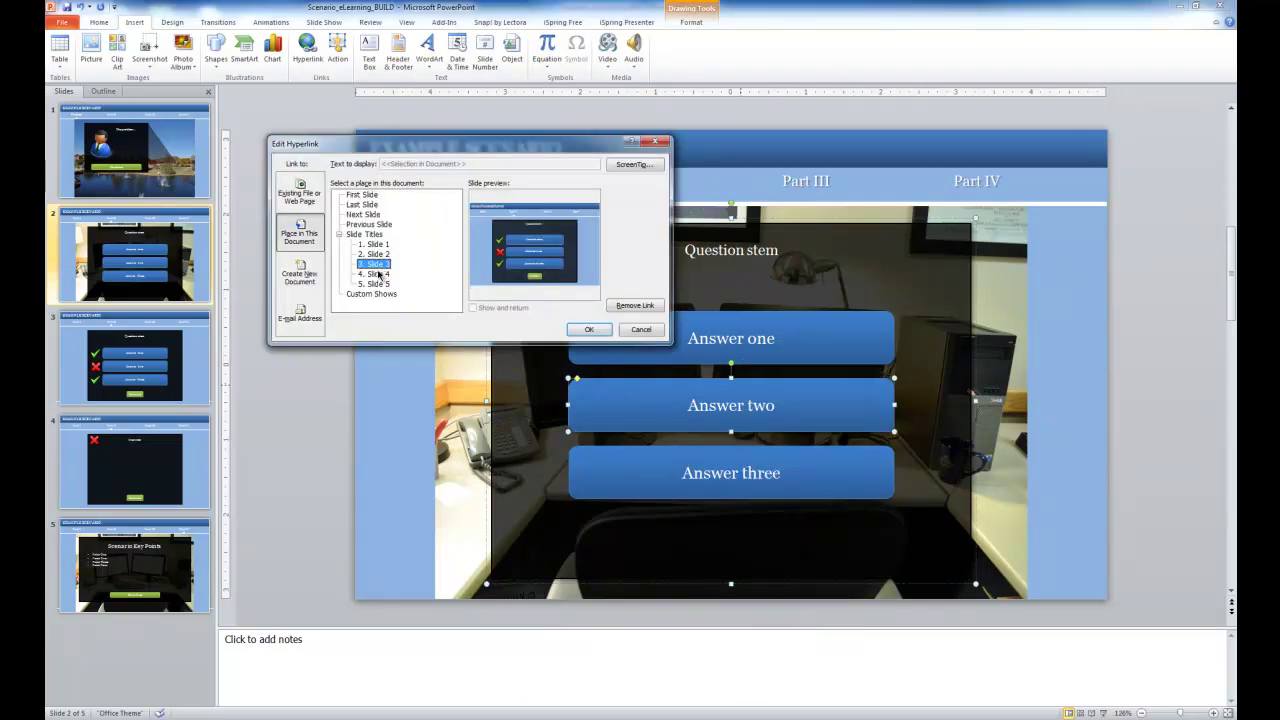
{"action": "left_click", "coordinate": [374, 276]}
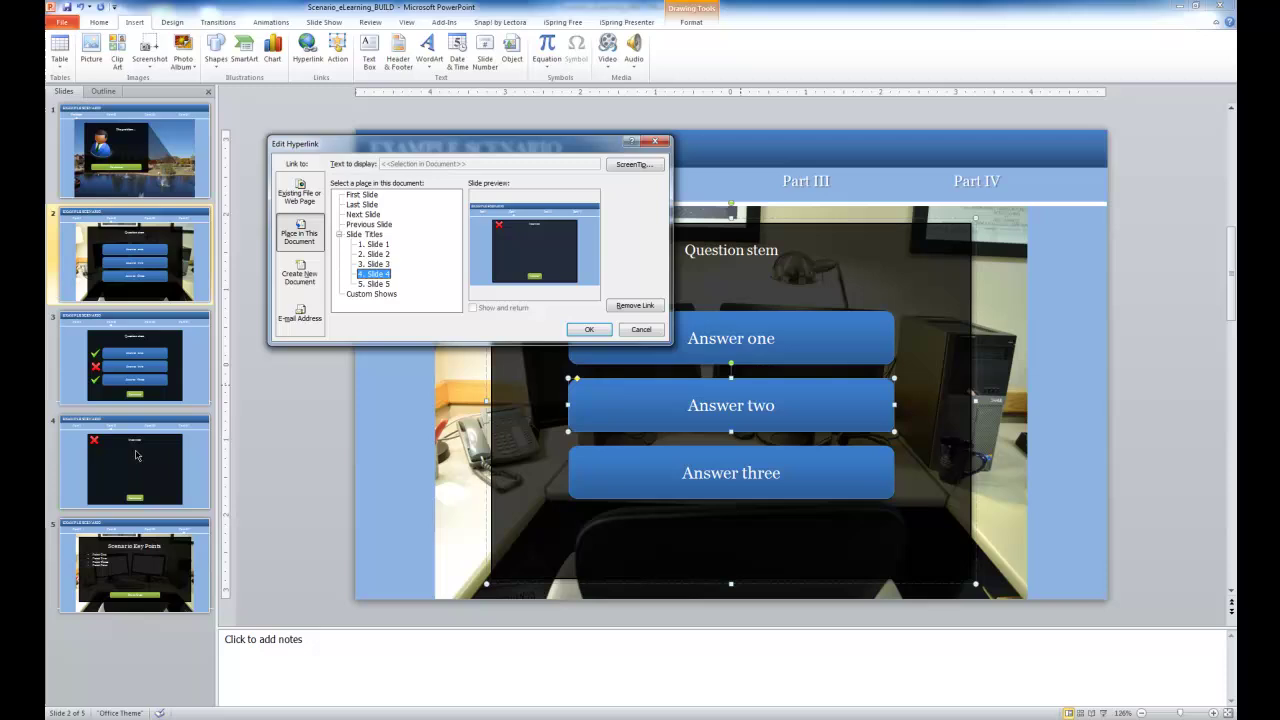
{"action": "left_click", "coordinate": [608, 334]}
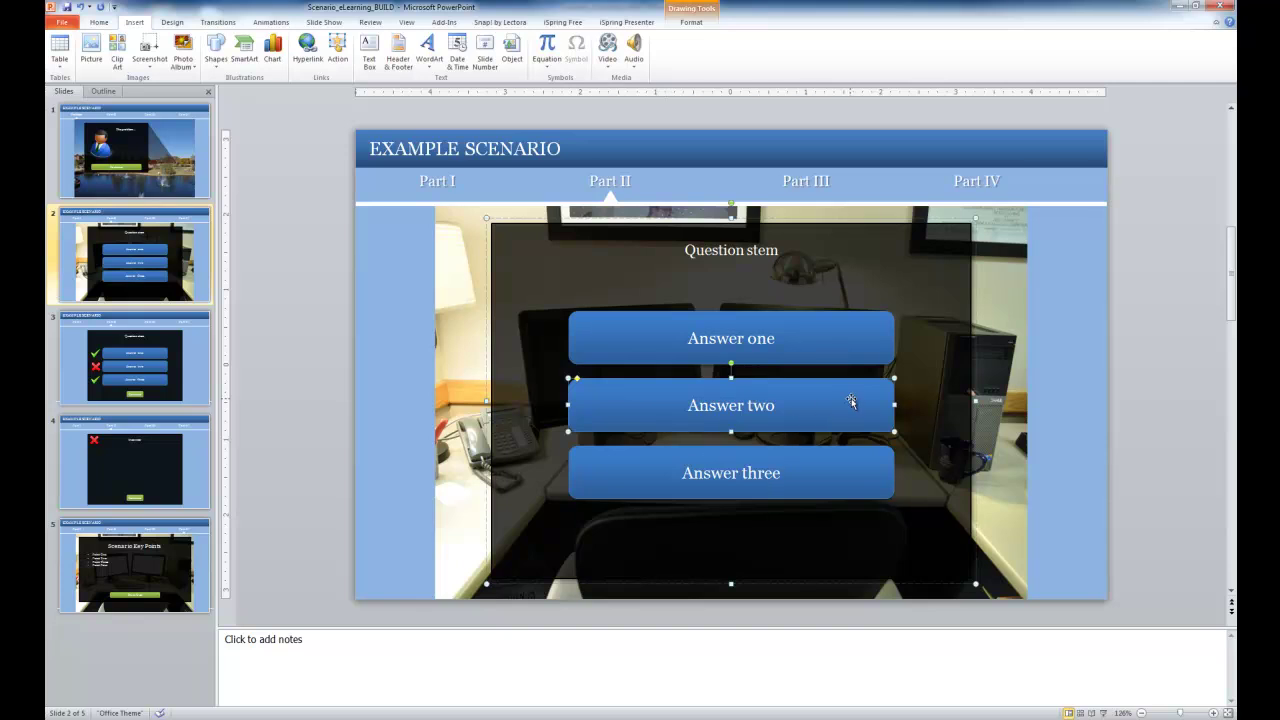
{"action": "left_click", "coordinate": [129, 461]}
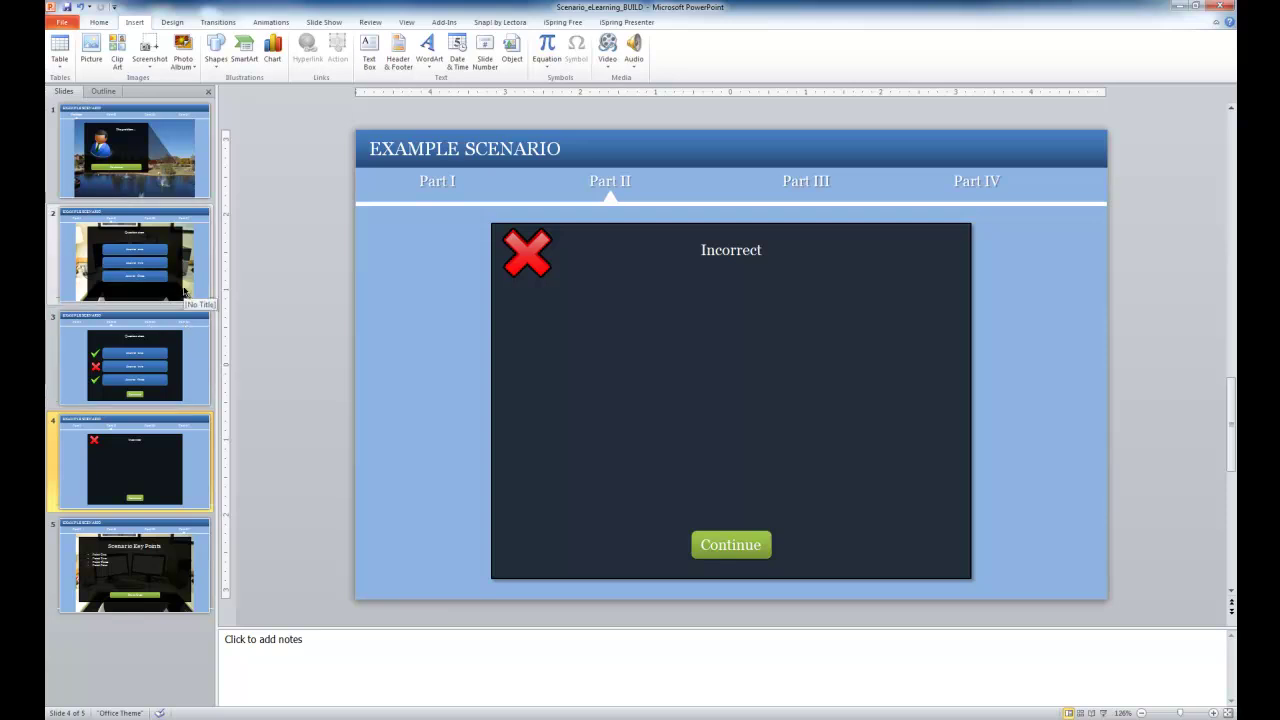
{"action": "left_click", "coordinate": [174, 282]}
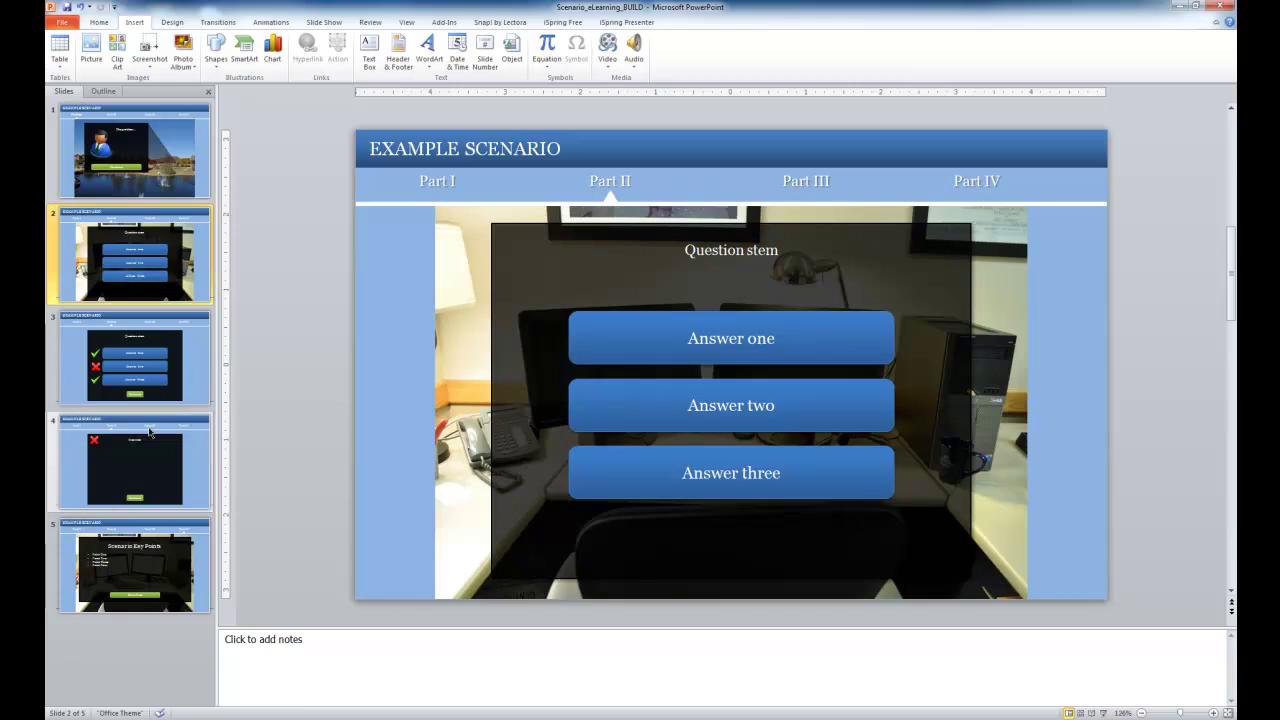
{"action": "left_click", "coordinate": [118, 459], "text": "shift"}
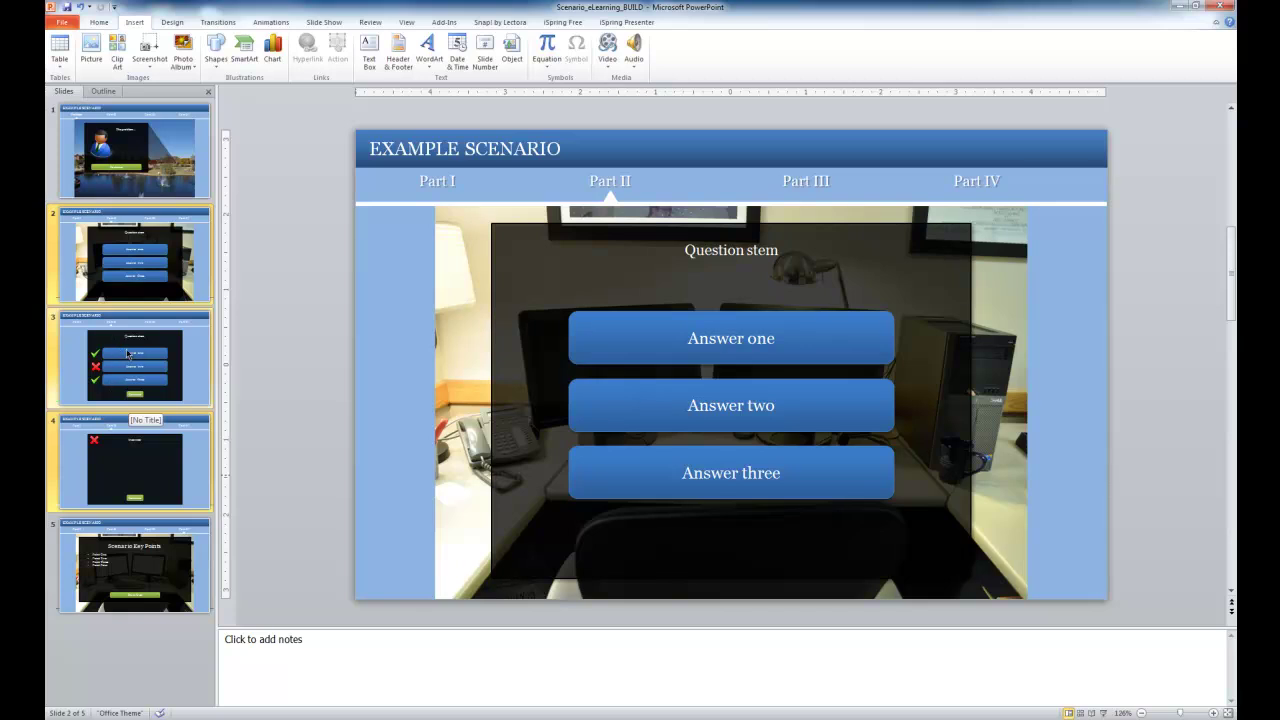
{"action": "left_click", "coordinate": [163, 454]}
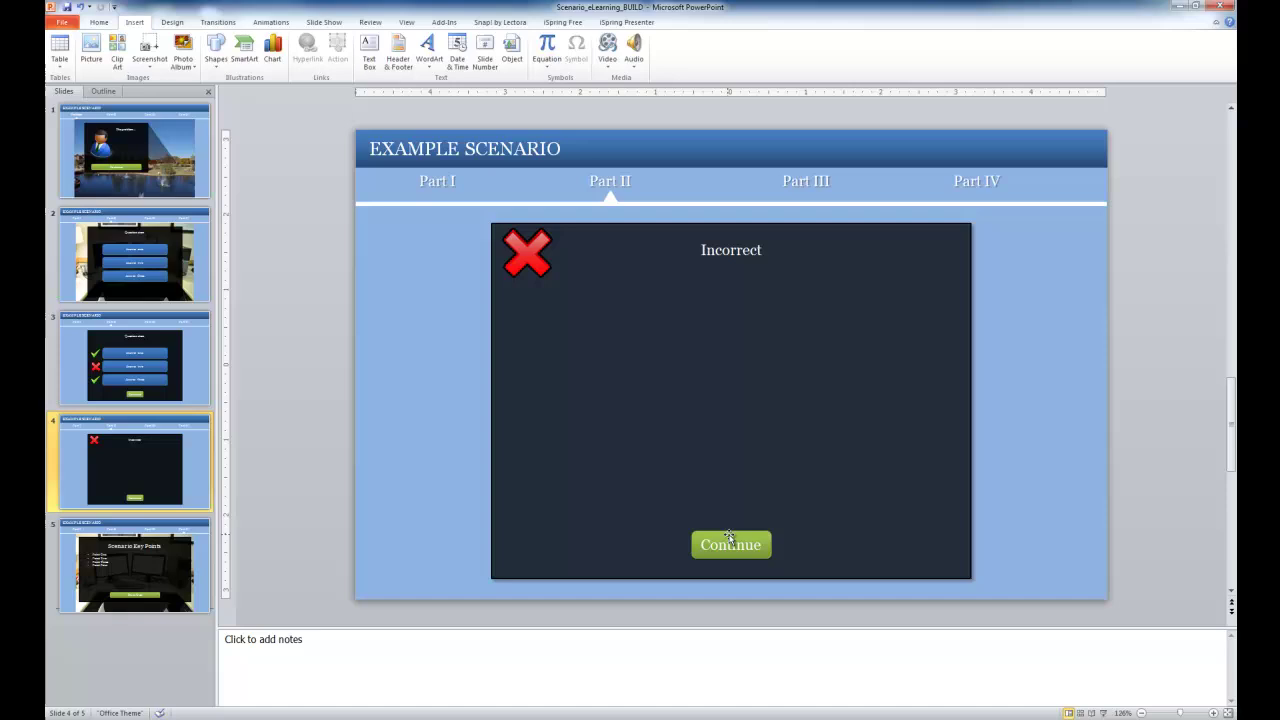
Step: Link the Incorrect slide's Continue button to '5. Slide 5', then display Scenario Key Points
{"action": "left_click", "coordinate": [730, 537]}
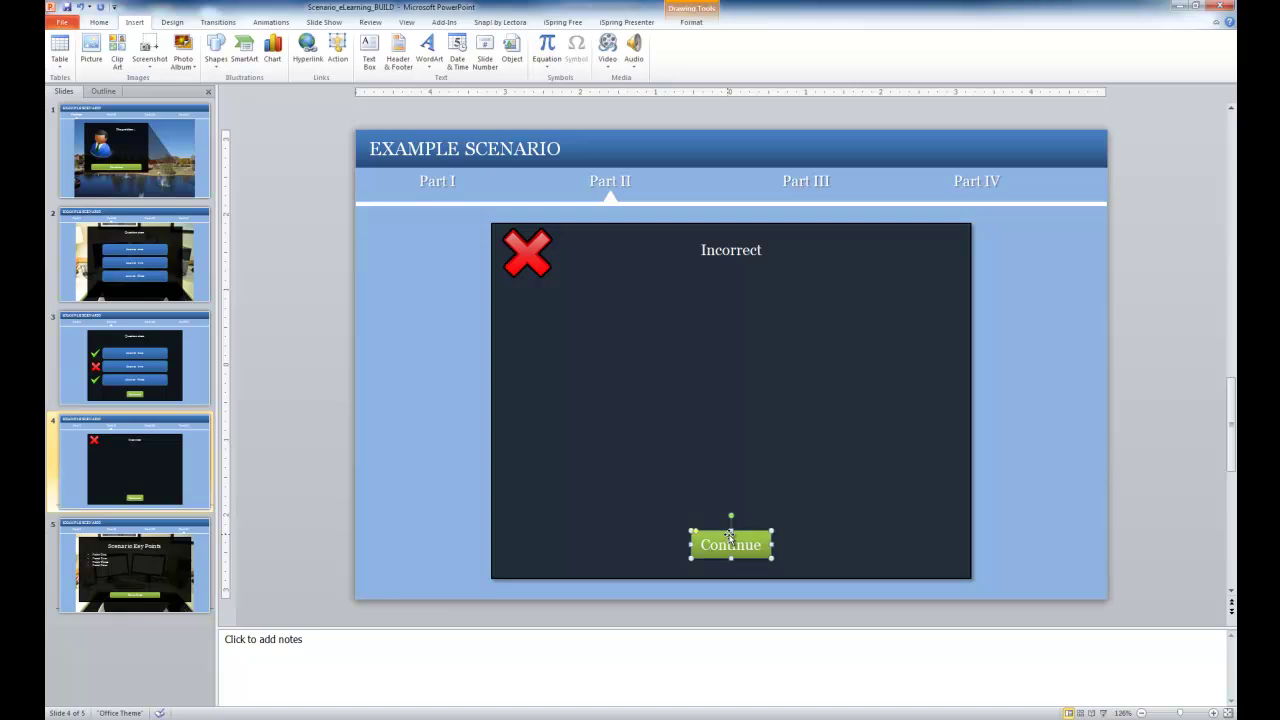
{"action": "right_click", "coordinate": [730, 538]}
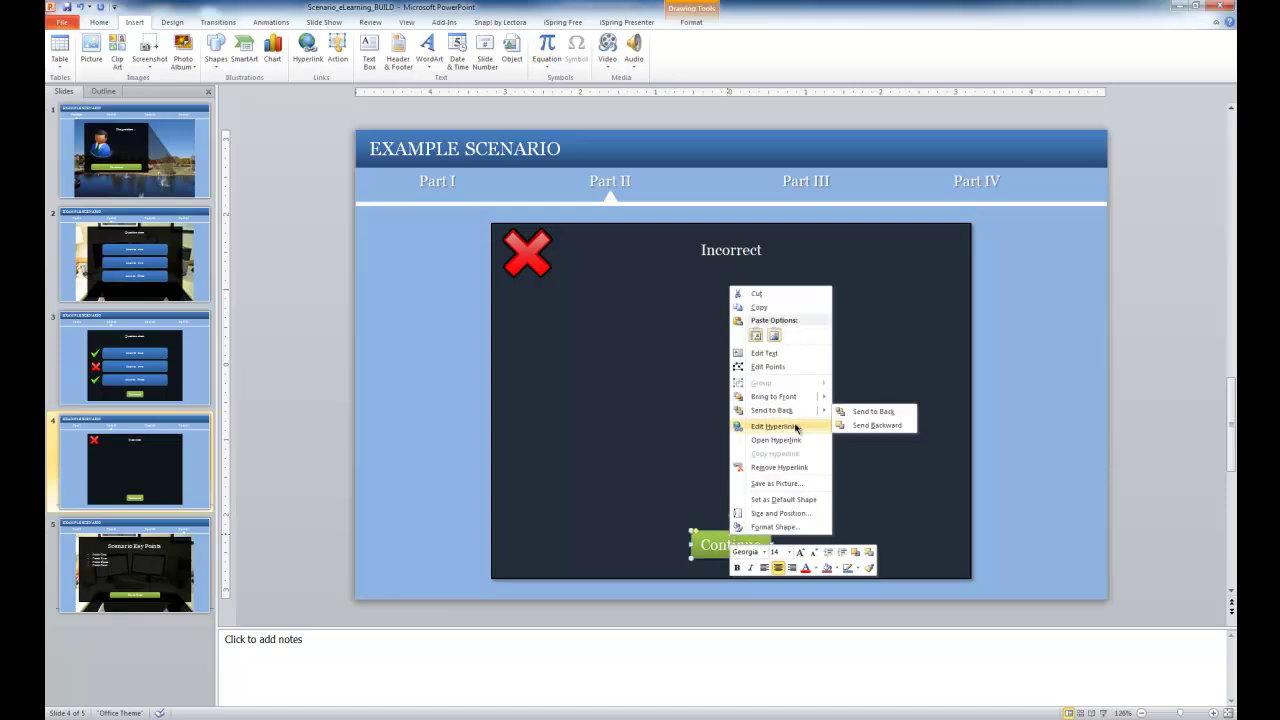
{"action": "left_click", "coordinate": [775, 426]}
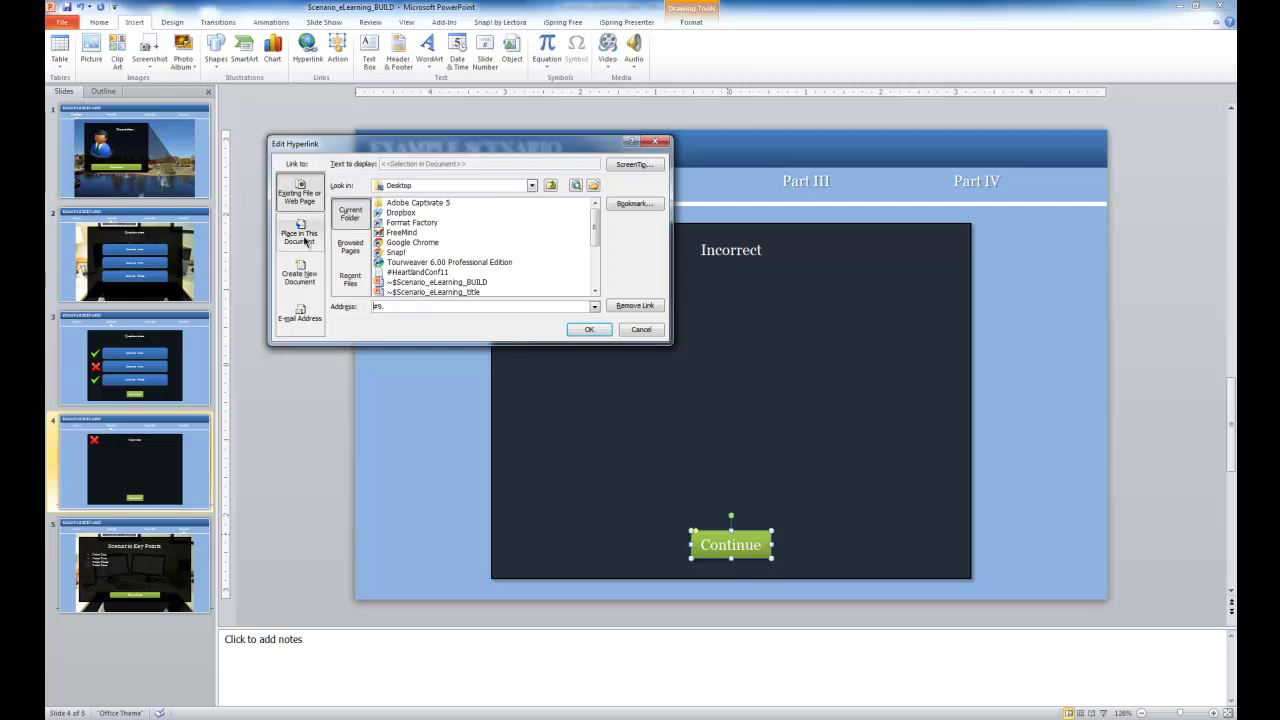
{"action": "left_click", "coordinate": [308, 240]}
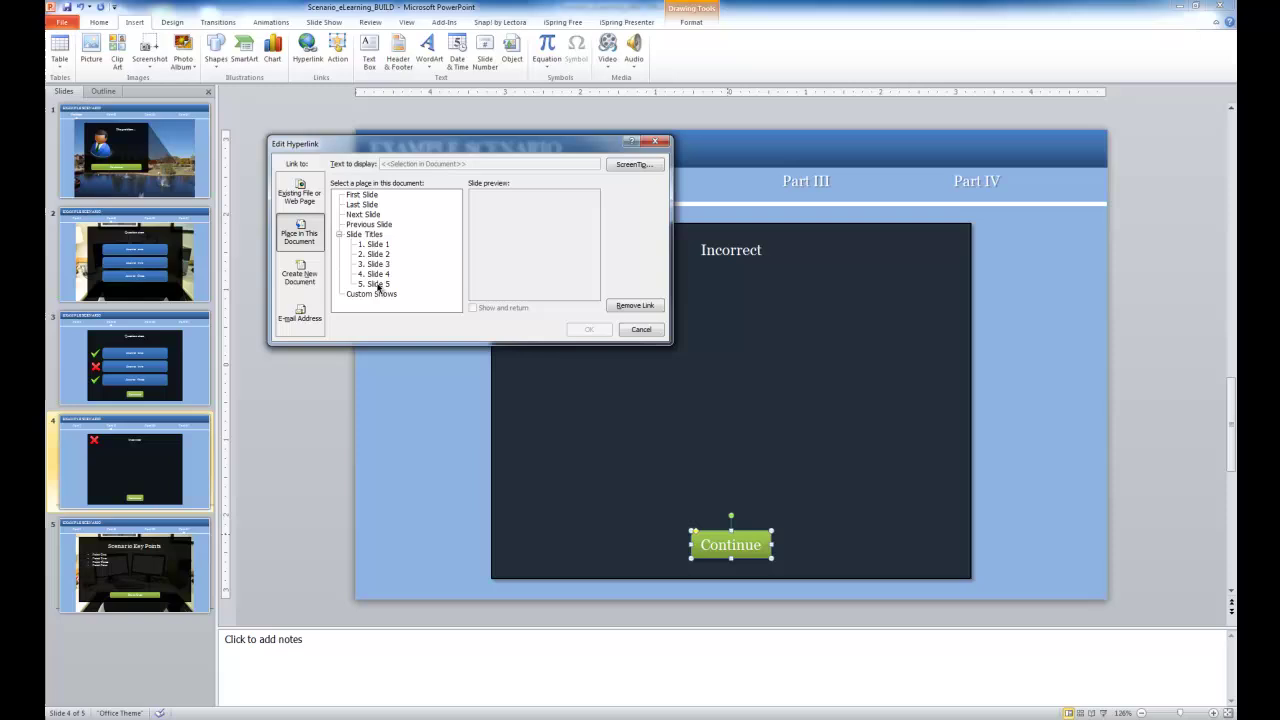
{"action": "left_click", "coordinate": [376, 284]}
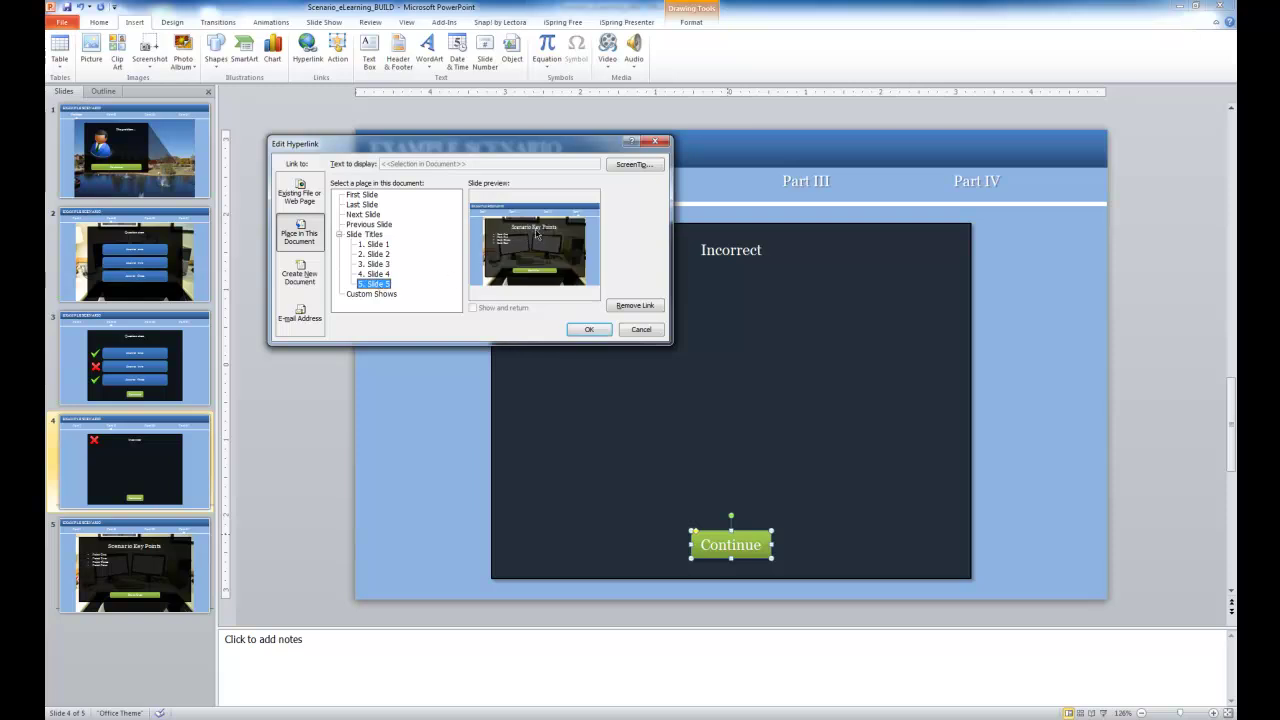
{"action": "left_click", "coordinate": [586, 331]}
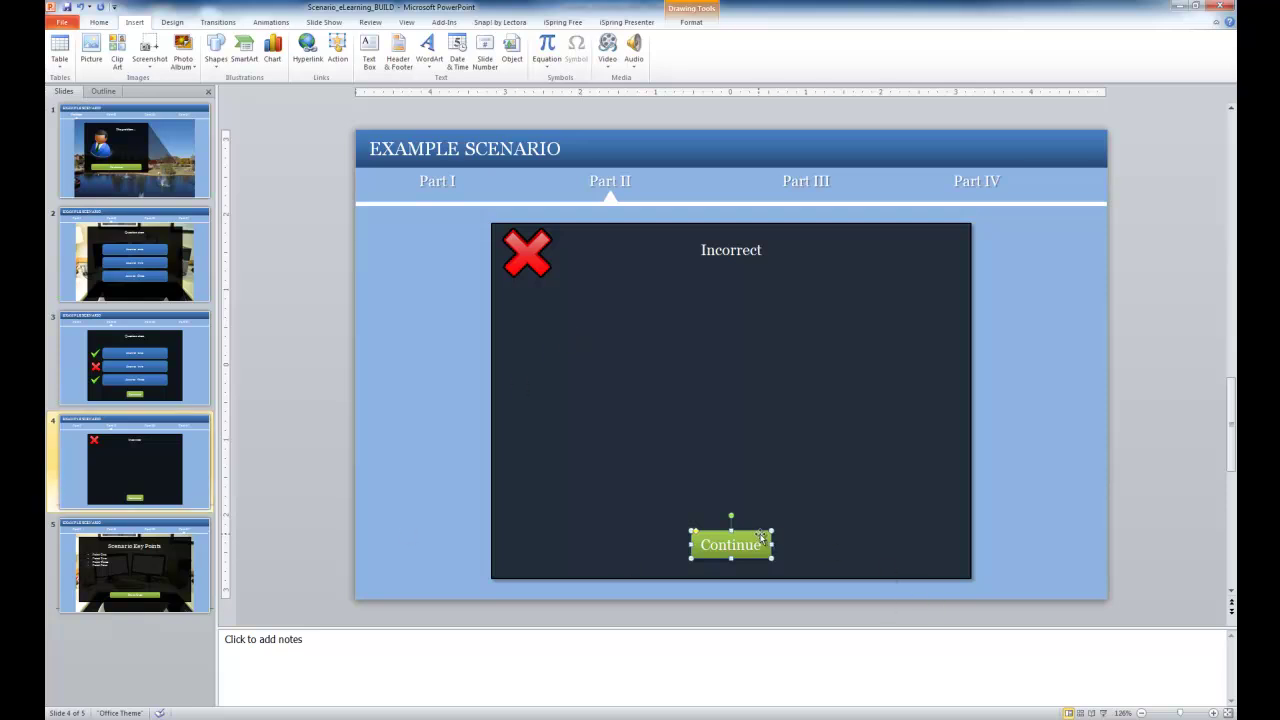
{"action": "left_click", "coordinate": [128, 541]}
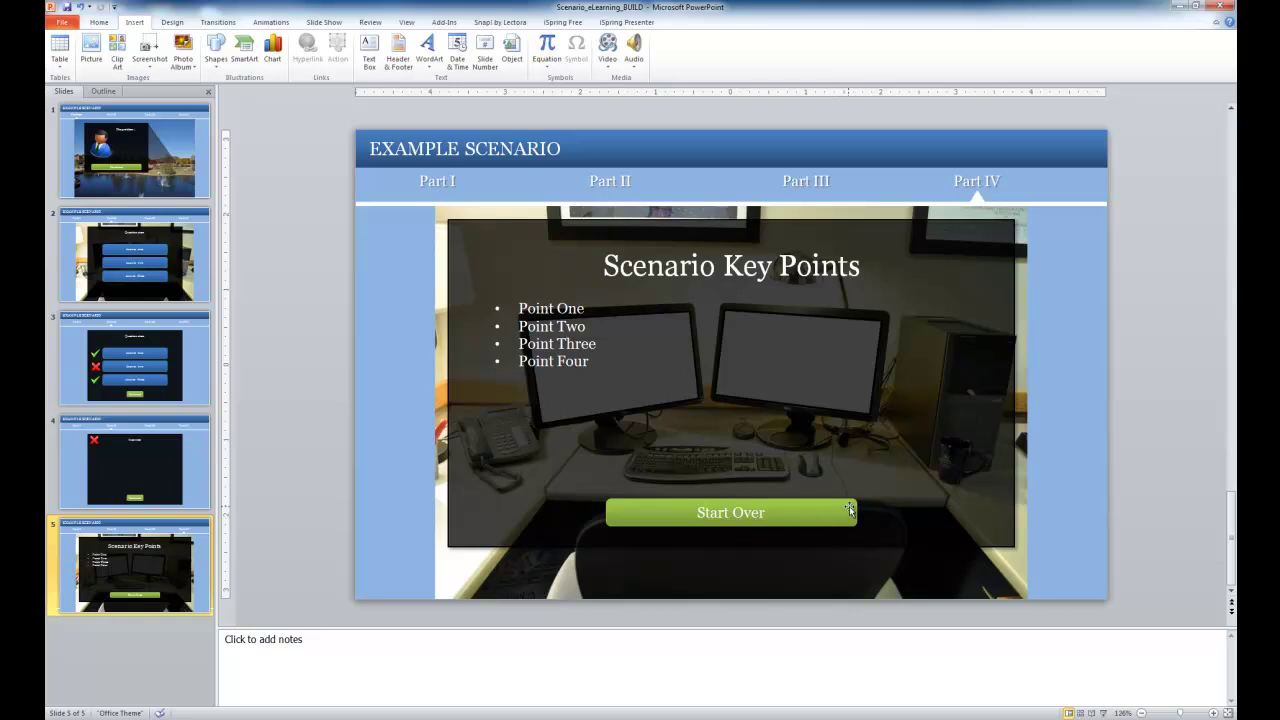
Step: Point the Start Over button's hyperlink at First Slide in this presentation
{"action": "left_click", "coordinate": [850, 511]}
{"action": "right_click", "coordinate": [850, 511]}
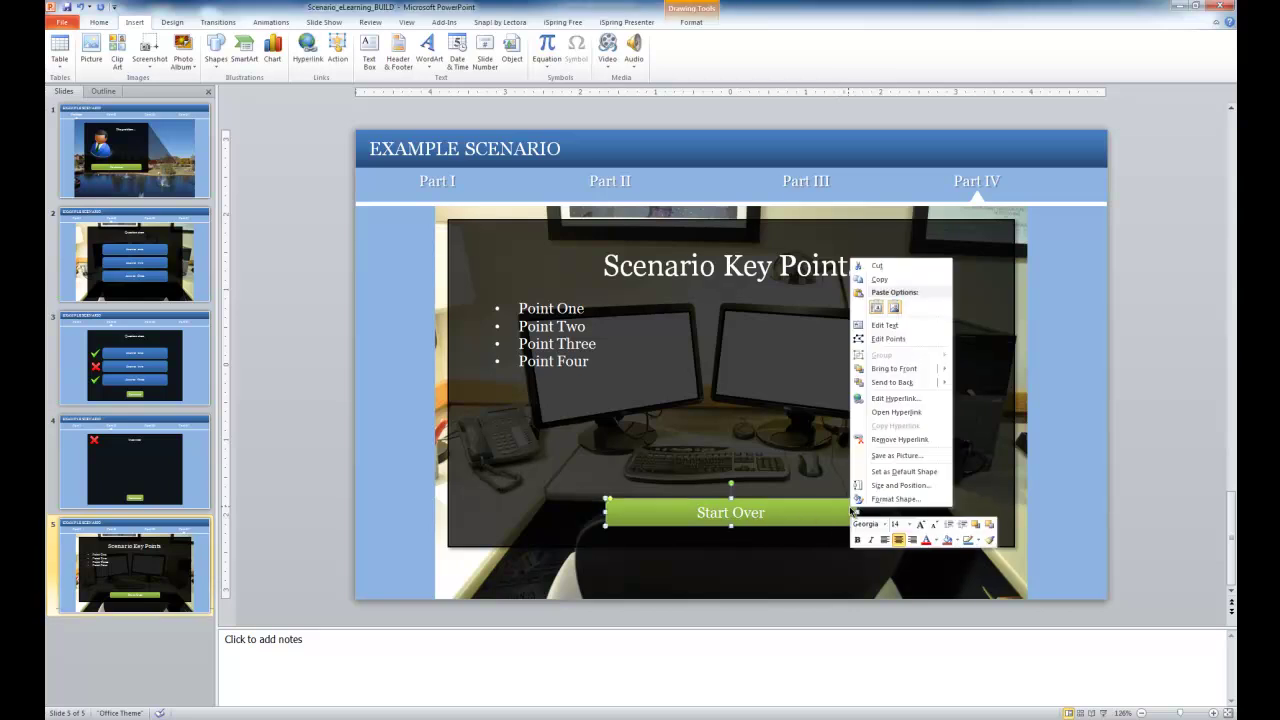
{"action": "left_click", "coordinate": [874, 400]}
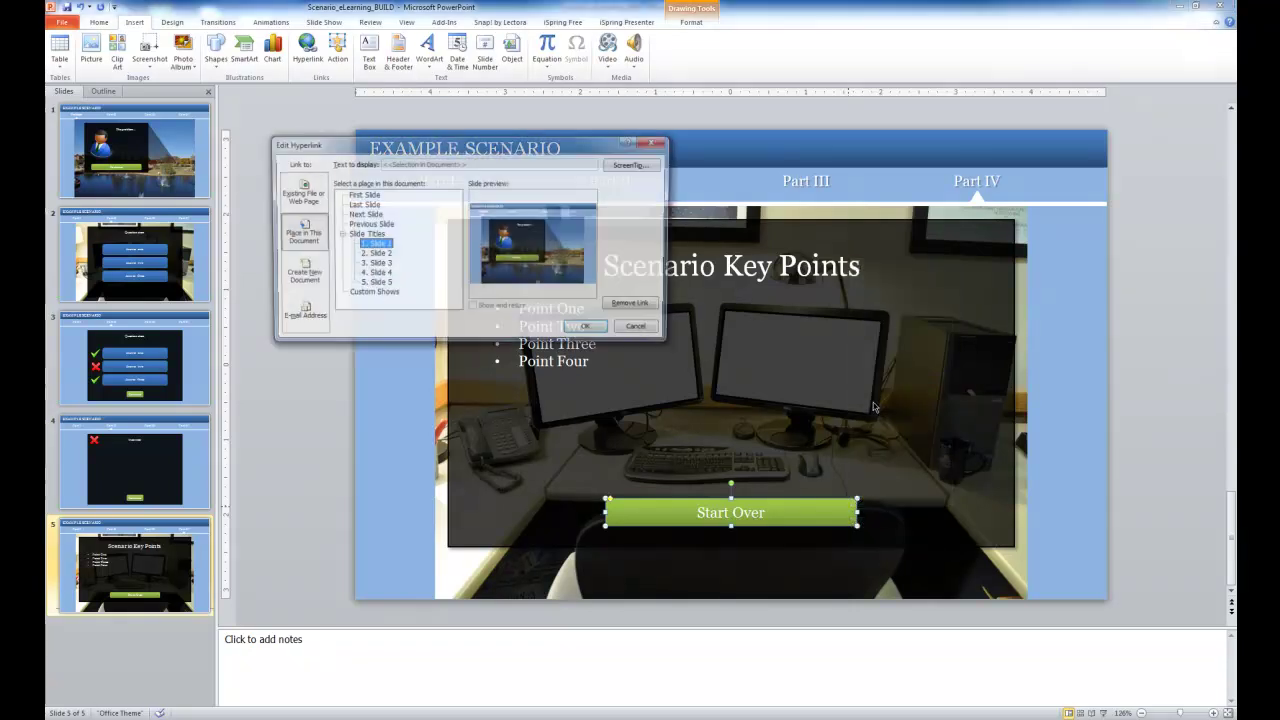
{"action": "left_click", "coordinate": [363, 195]}
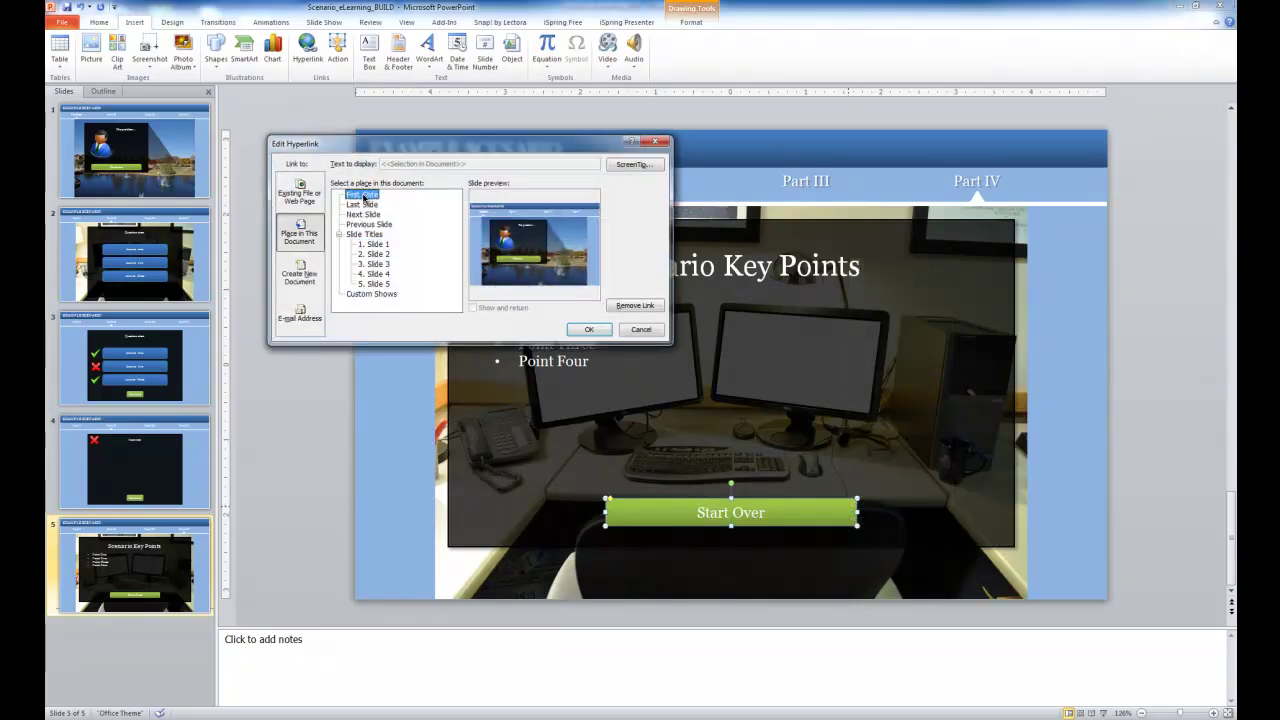
{"action": "left_click", "coordinate": [599, 331]}
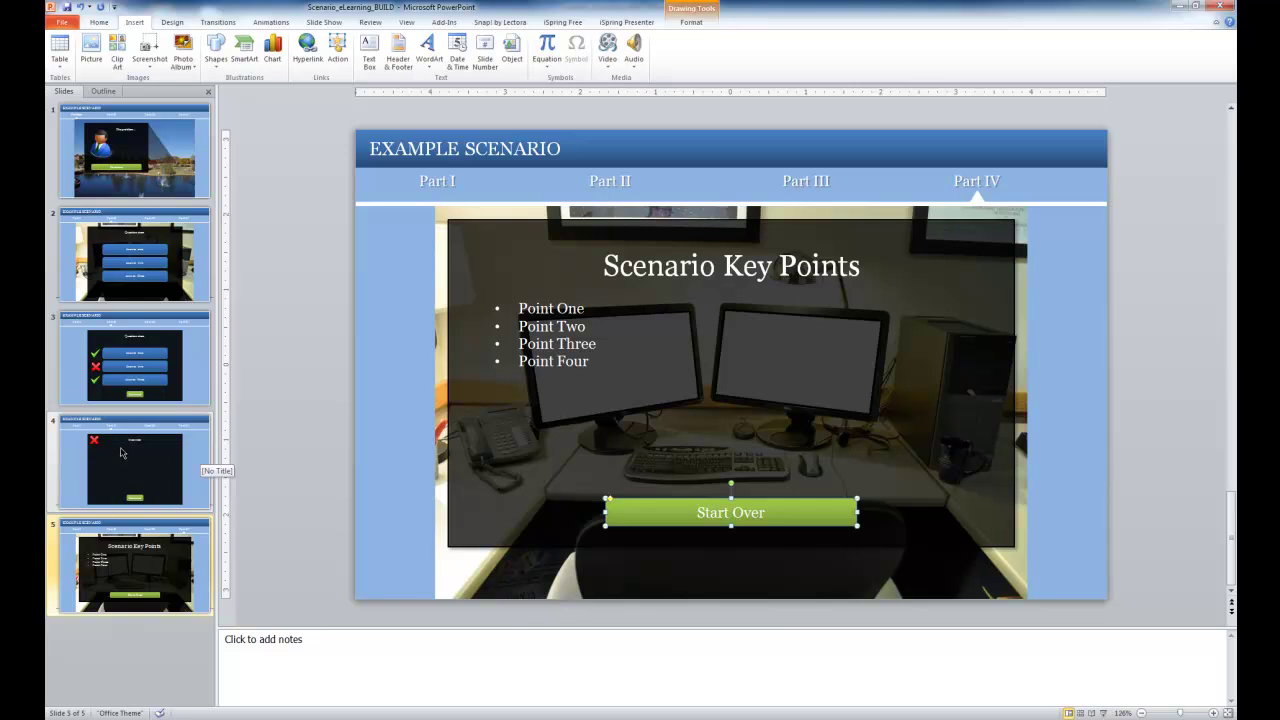
Step: Show slide 4, the Incorrect feedback screen with the red X
{"action": "left_click", "coordinate": [121, 453]}
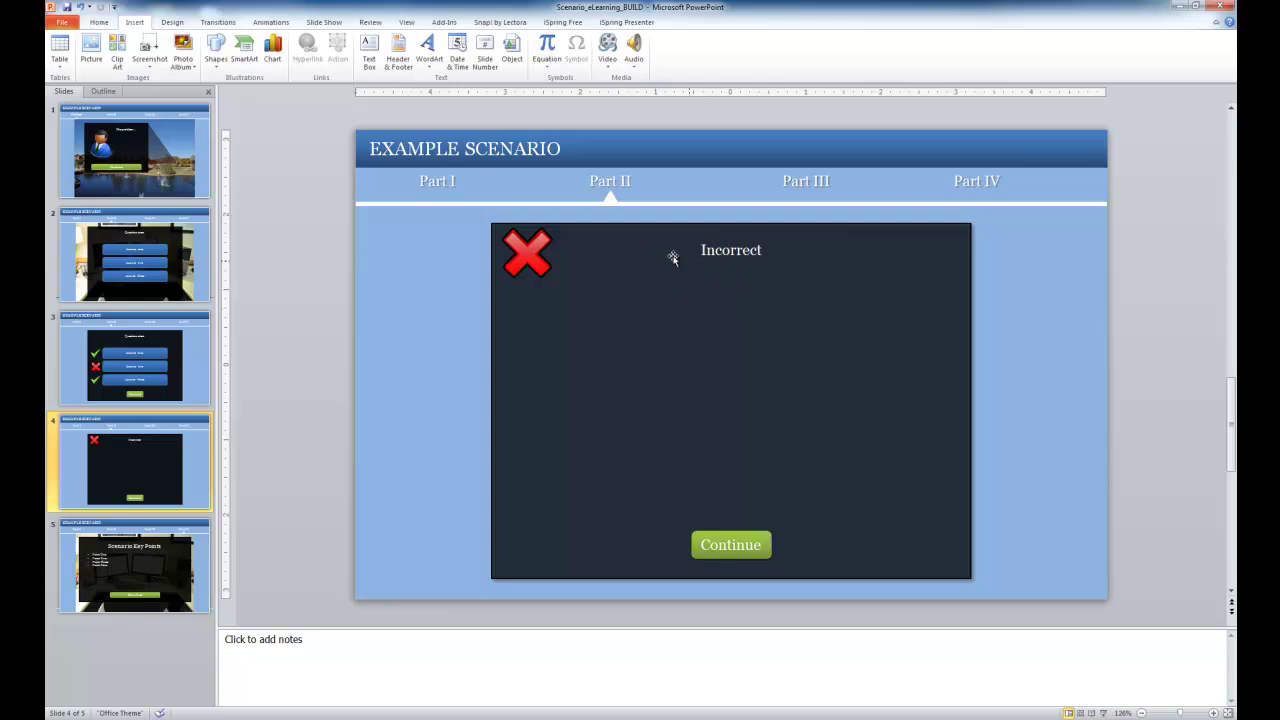
Step: Preview iSpring Free's Choose Flash File dialog and close it without inserting a file
{"action": "left_click", "coordinate": [576, 23]}
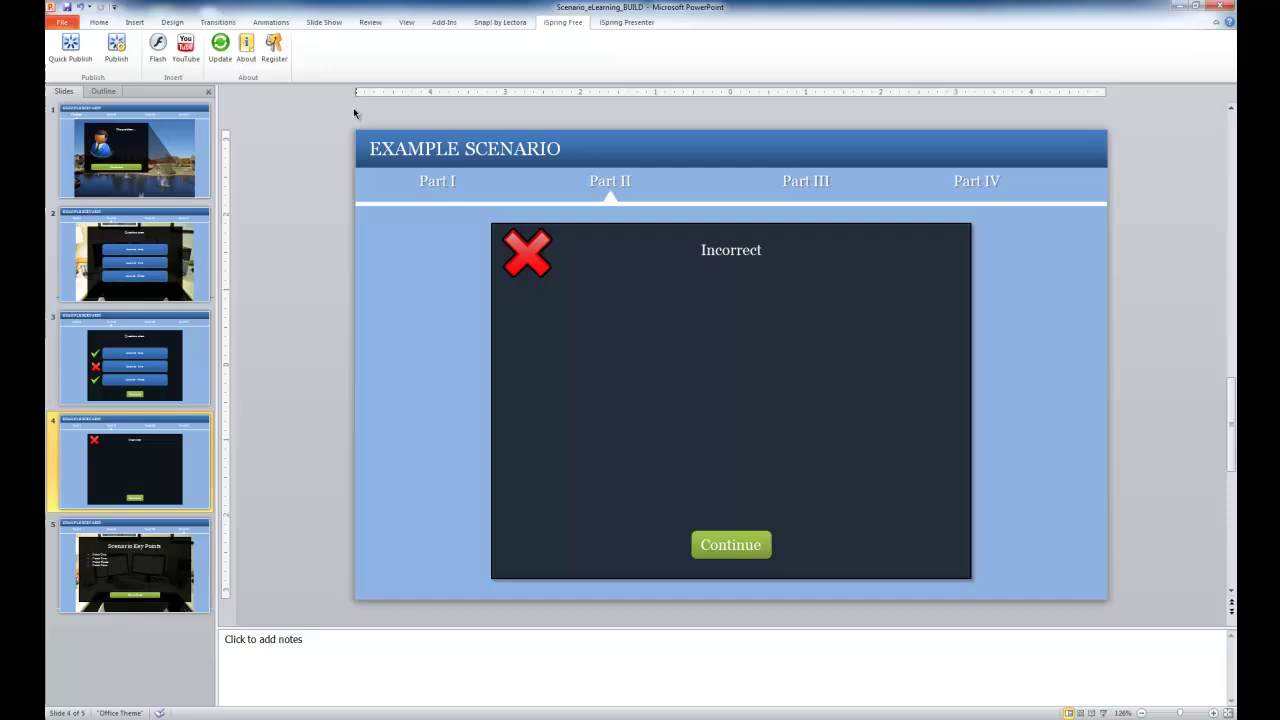
{"action": "left_click", "coordinate": [158, 50]}
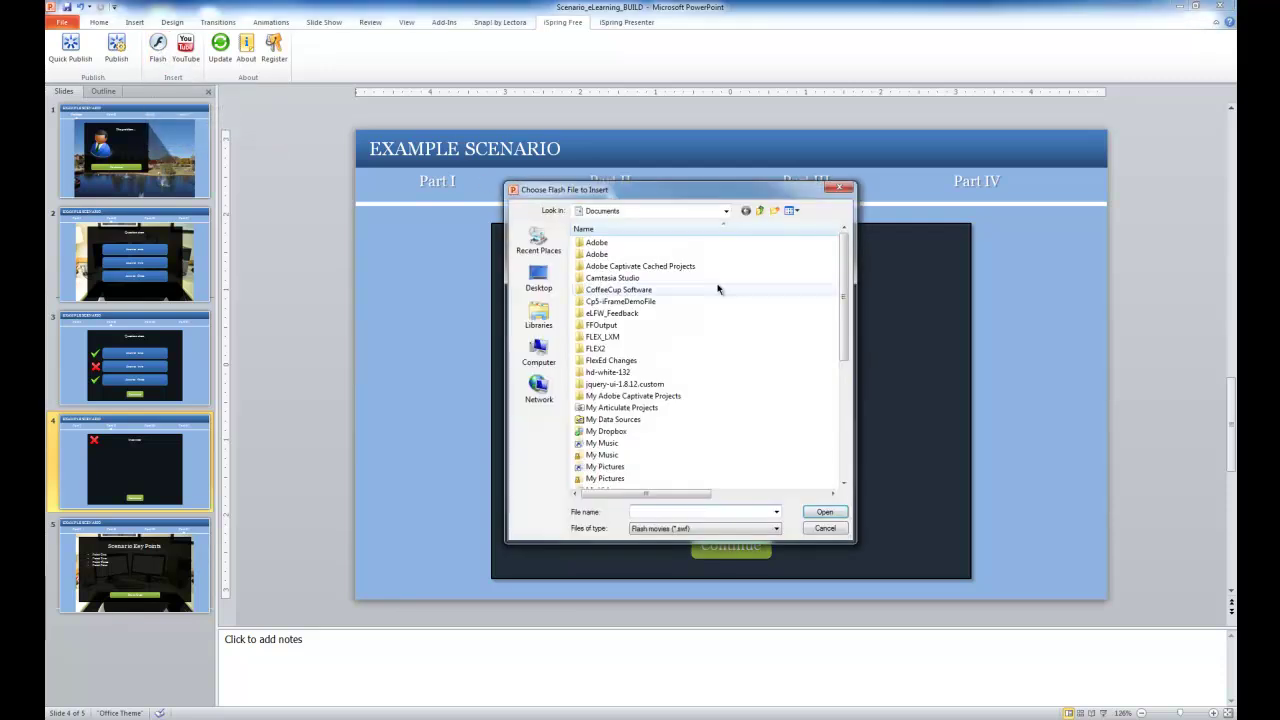
{"action": "scroll", "coordinate": [826, 245], "scroll_direction": "down", "scroll_amount": 6}
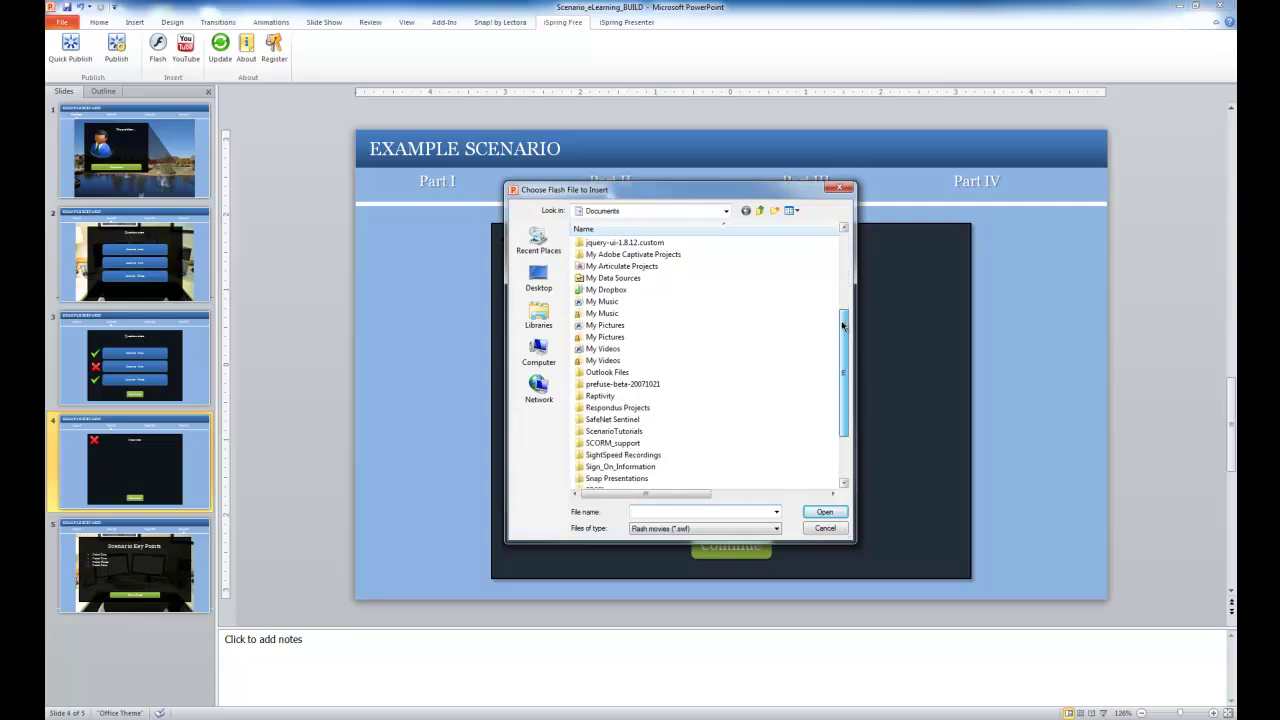
{"action": "left_click", "coordinate": [840, 189]}
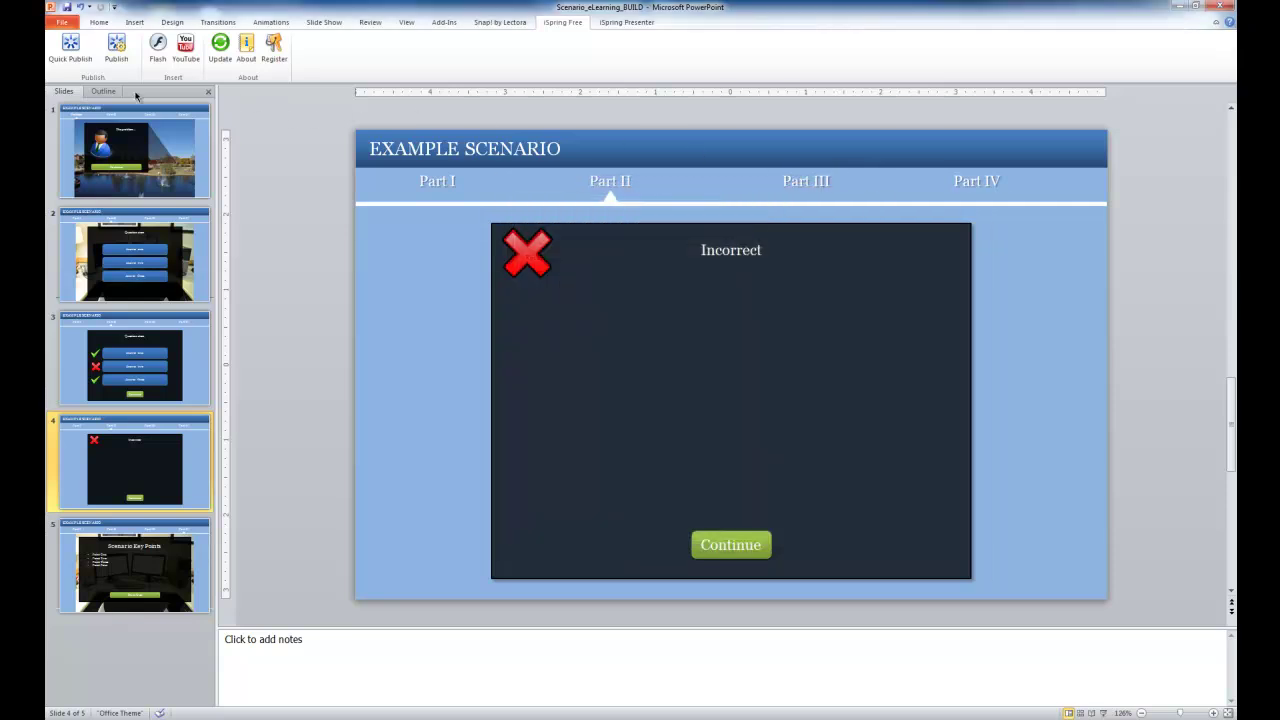
{"action": "left_click", "coordinate": [185, 51]}
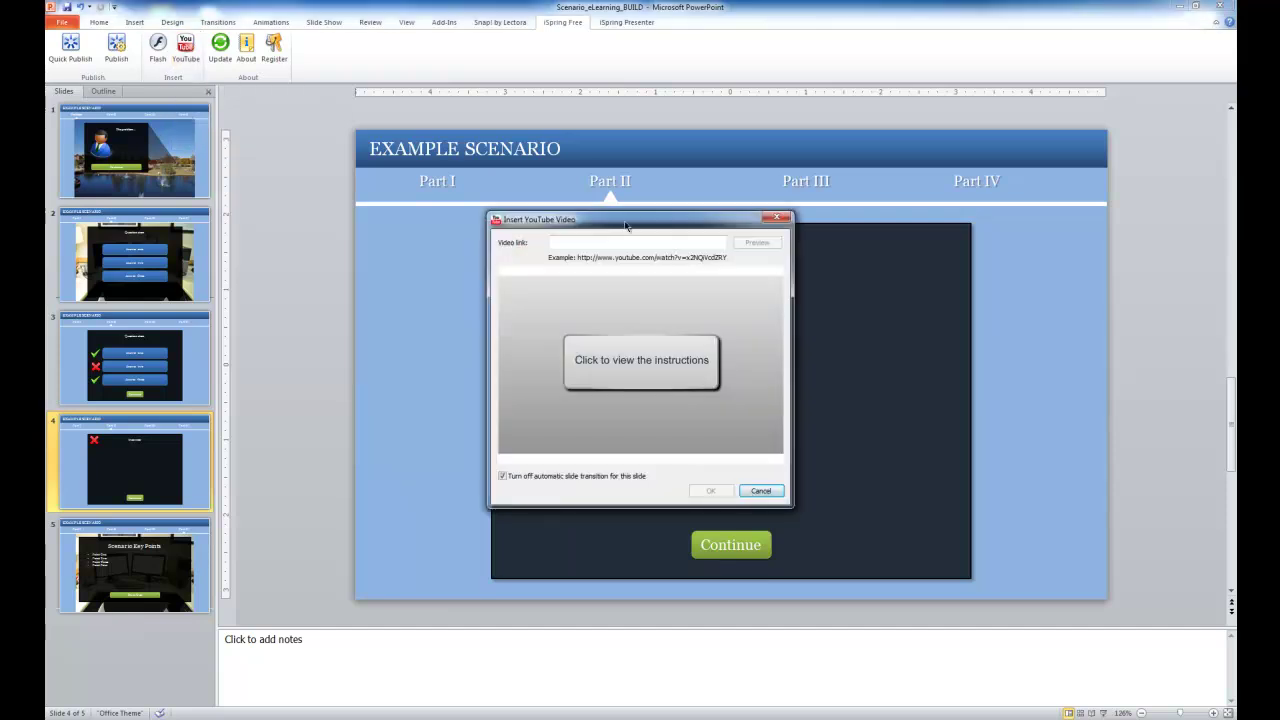
{"action": "left_click_drag", "start_coordinate": [626, 230], "coordinate": [700, 226]}
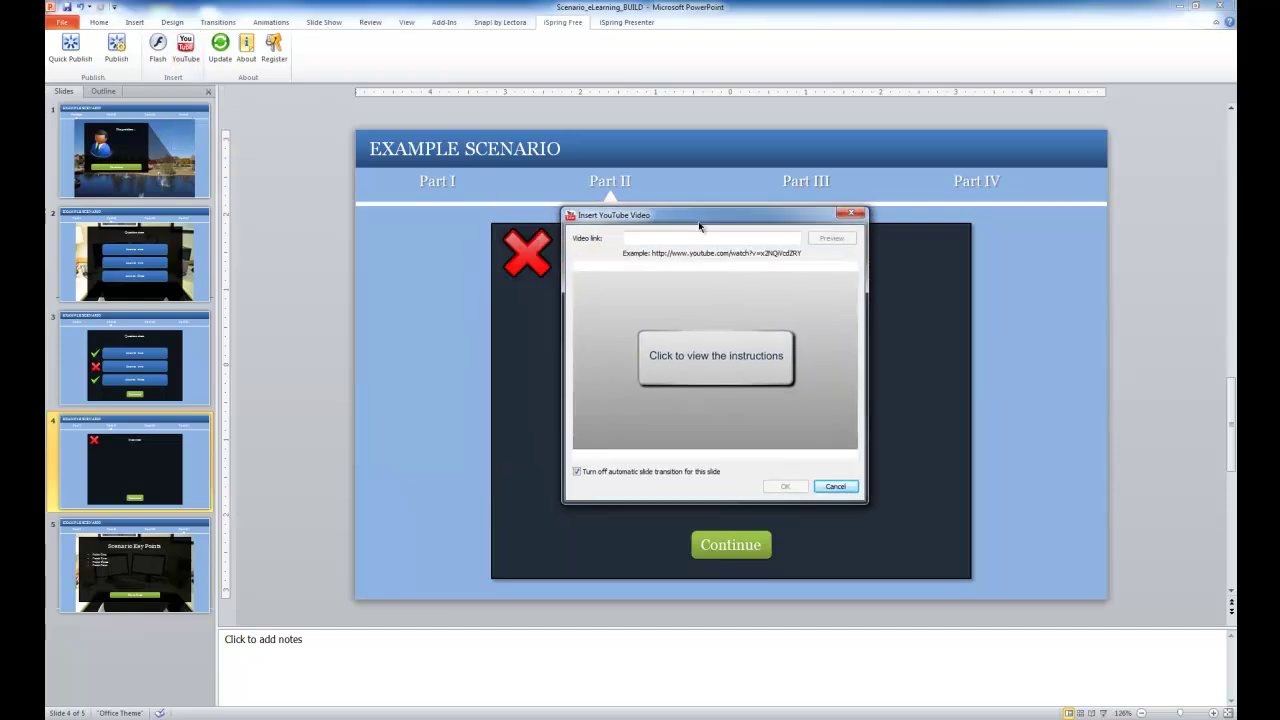
{"action": "left_click", "coordinate": [643, 243]}
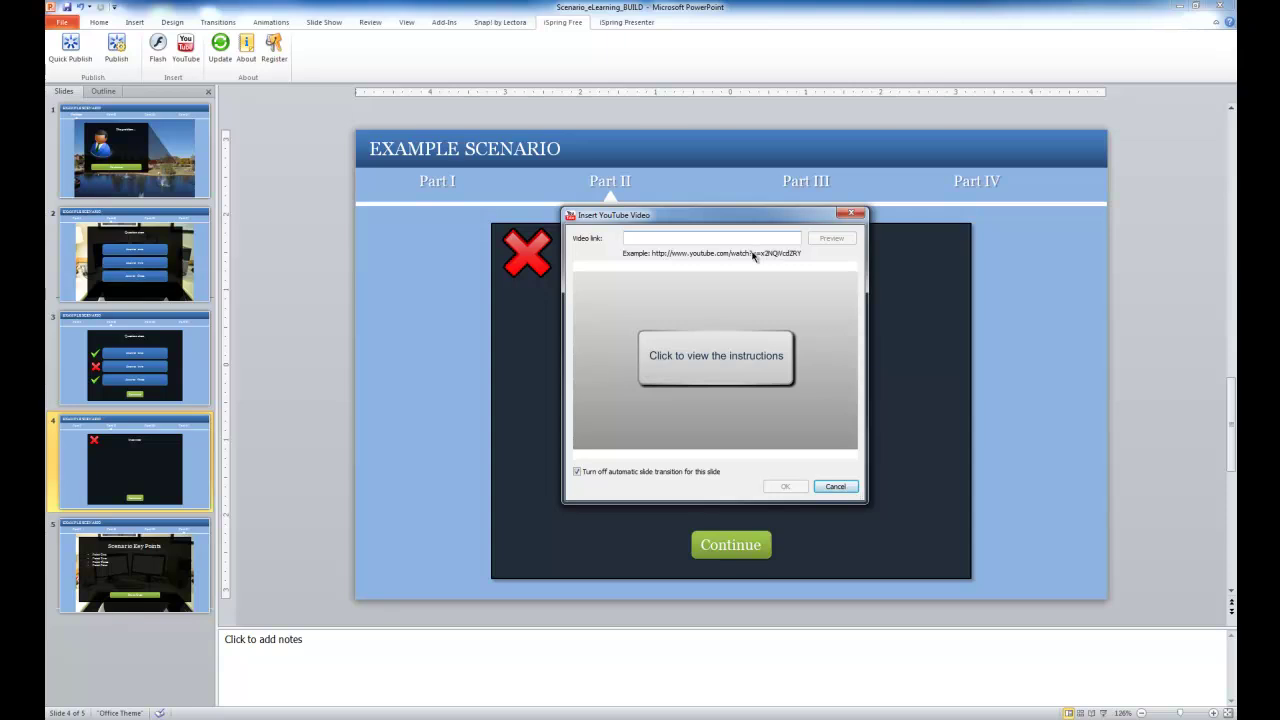
{"action": "left_click", "coordinate": [851, 214]}
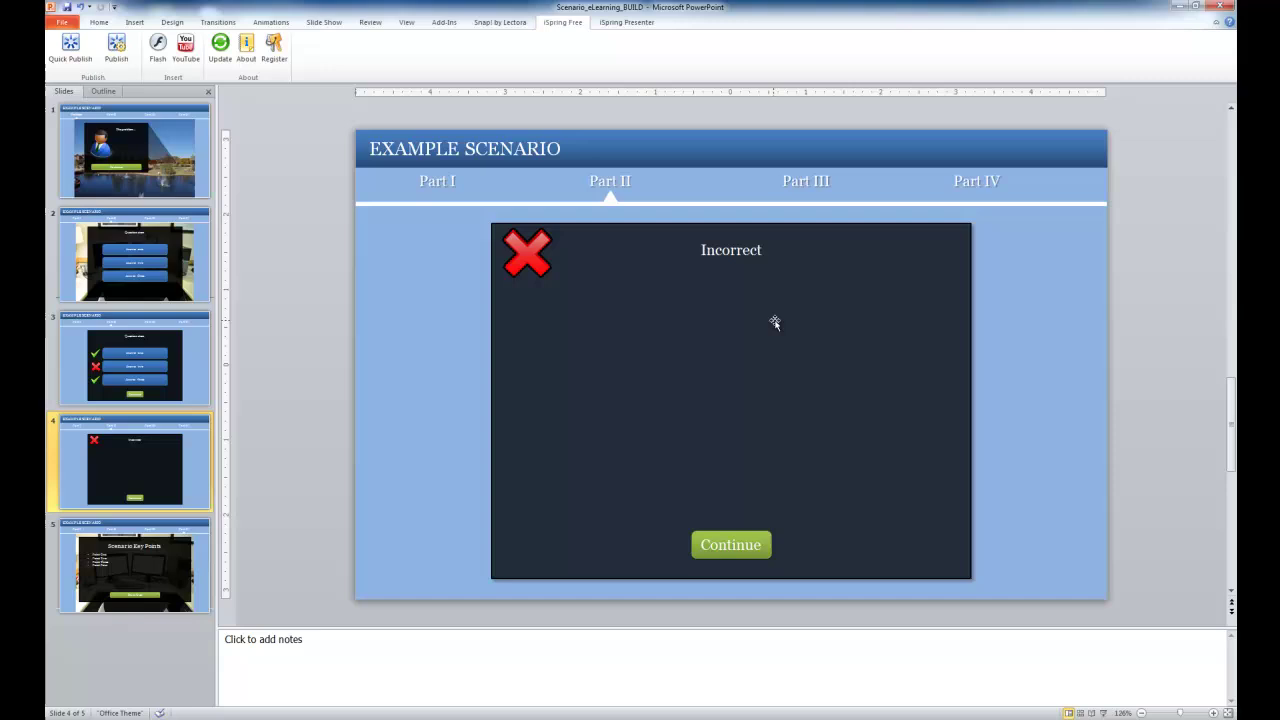